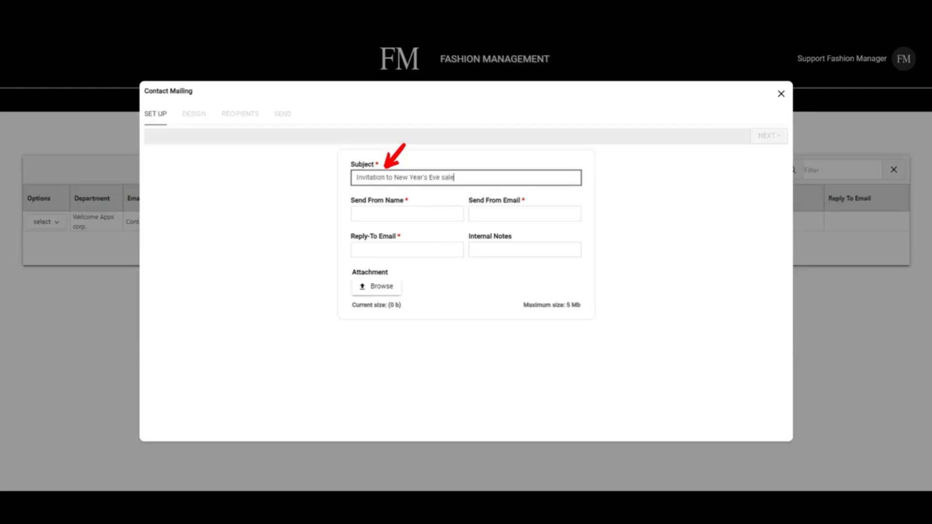
- Enter the demo address as sender name, reply-to e-mail and sender e-mail
key("Tab")
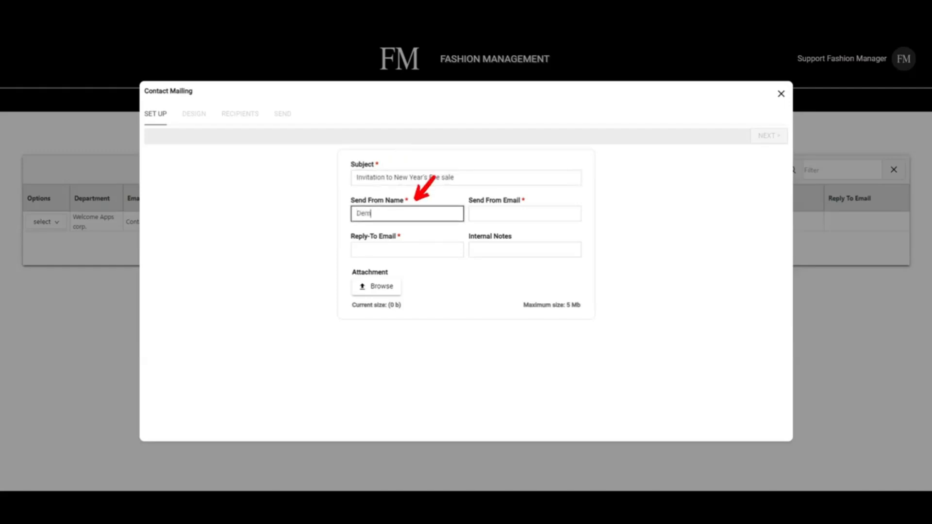
key("Tab")
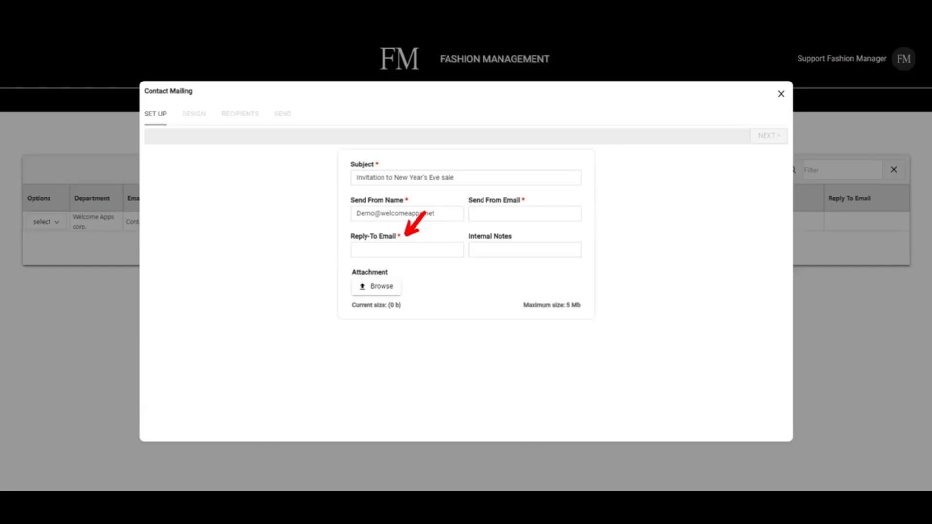
left_click(525, 213)
left_click(407, 250)
key("ctrl+v")
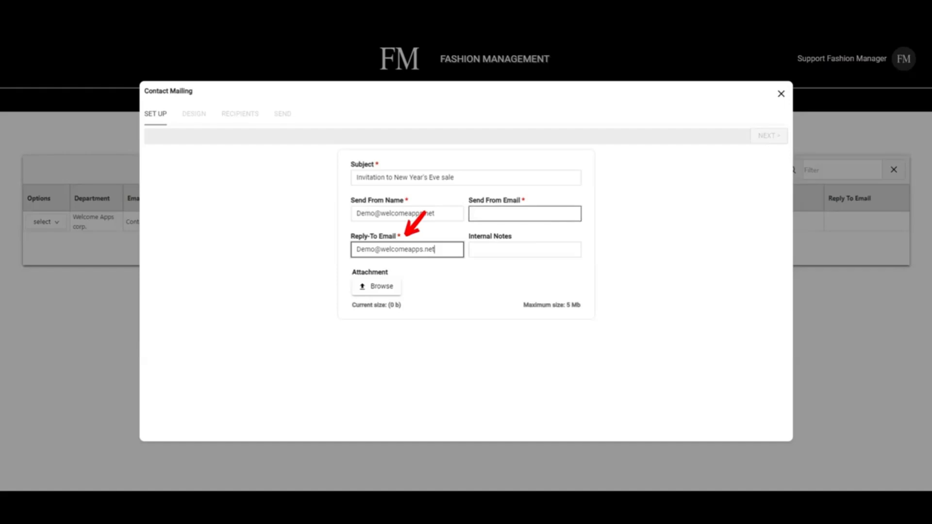
left_click(525, 213)
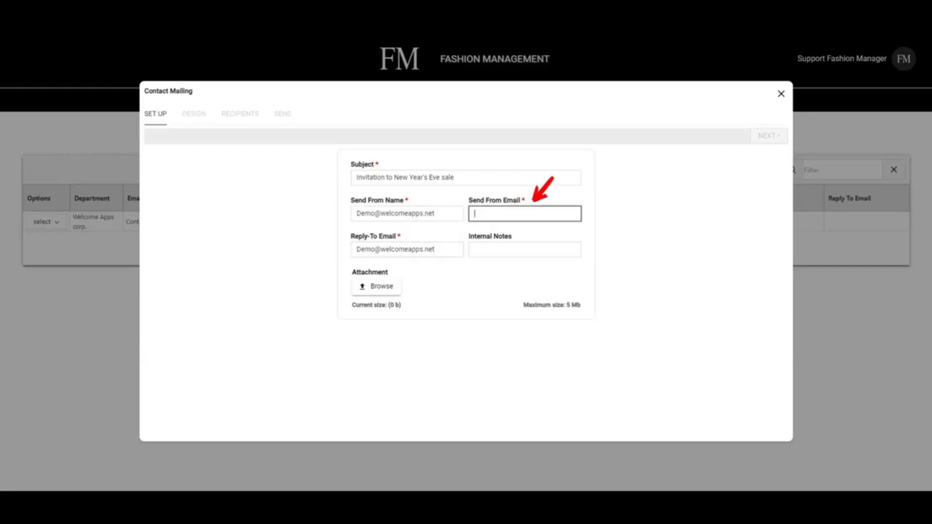
key("ctrl+v")
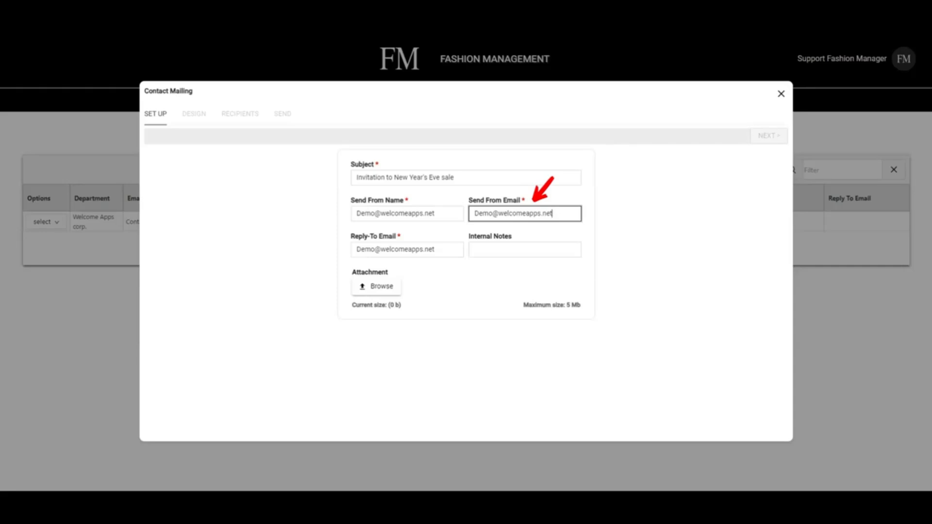
- Add the internal note 'NOtes' to complete the setup form
left_click(525, 250)
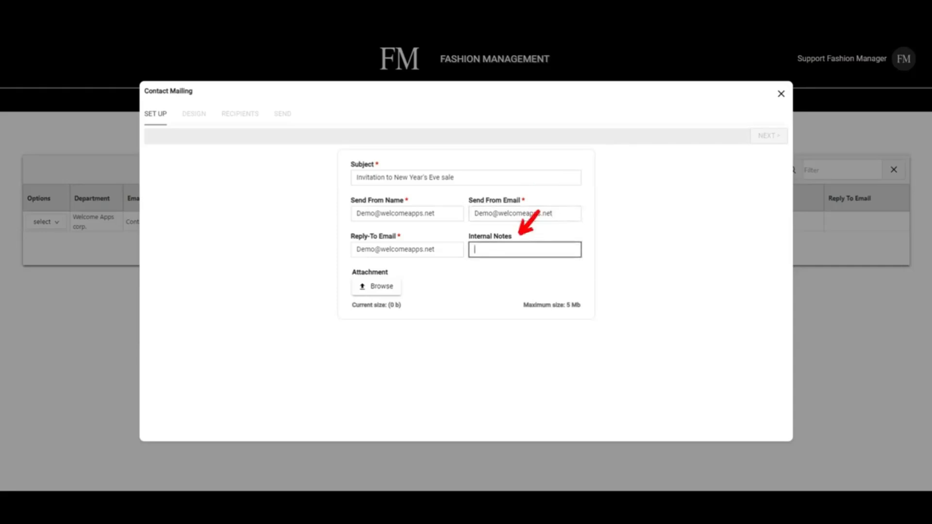
type("NOtes")
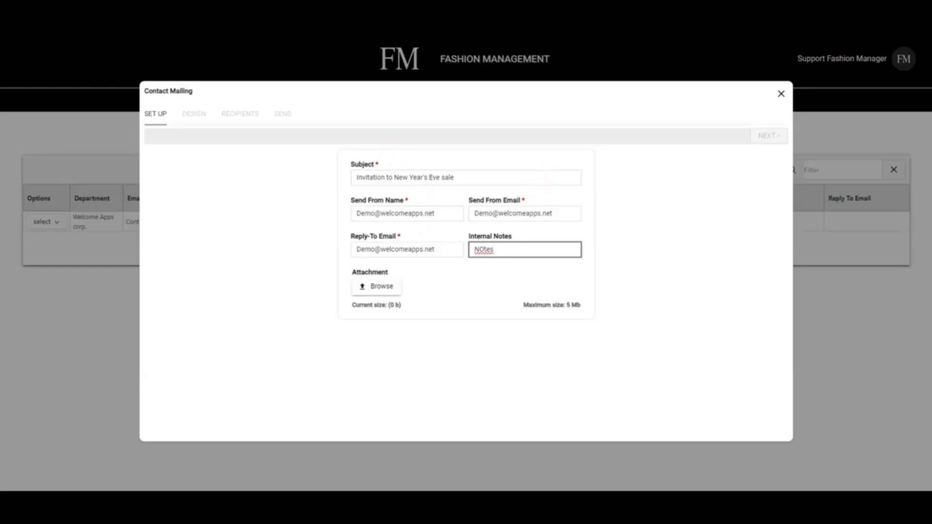
key("Tab")
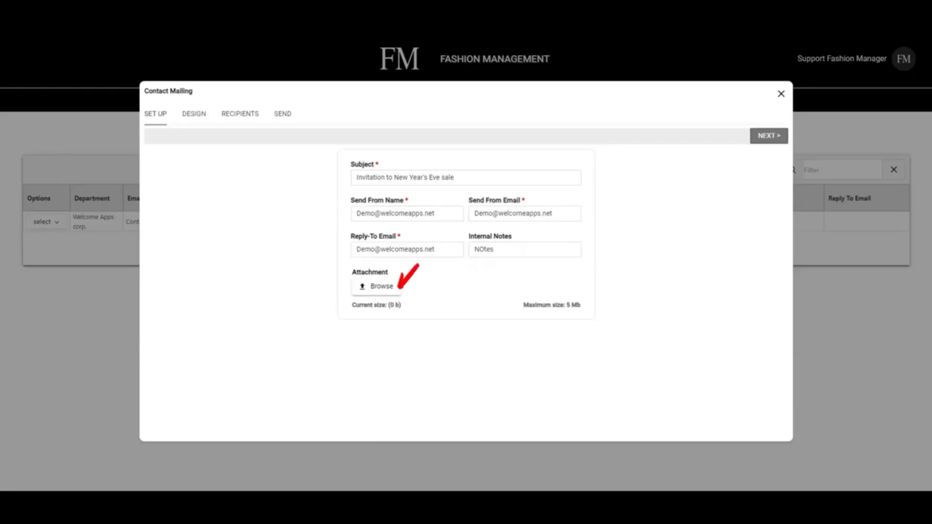
left_click(377, 287)
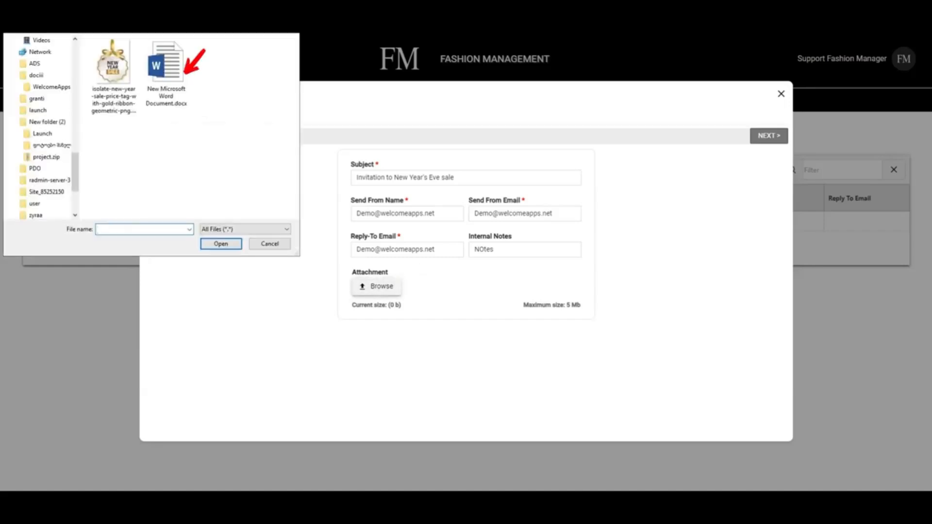
left_click(166, 73)
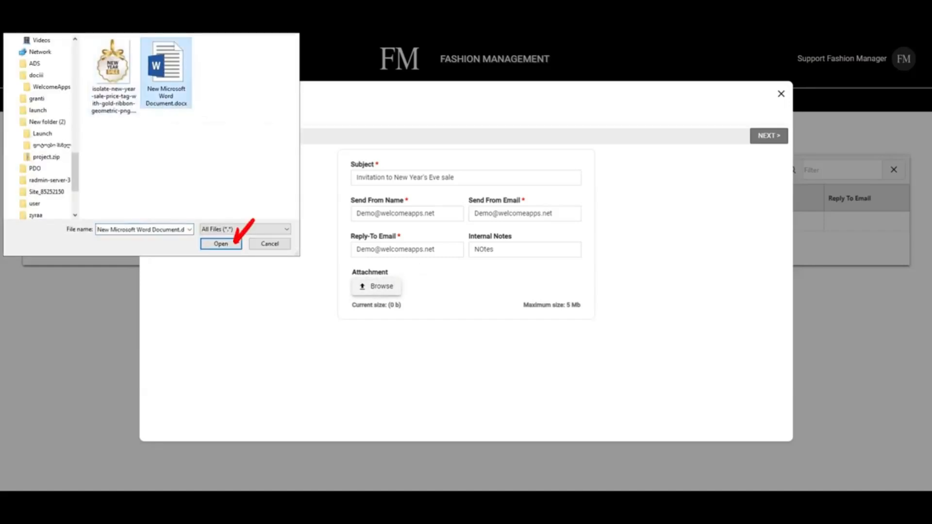
left_click(221, 243)
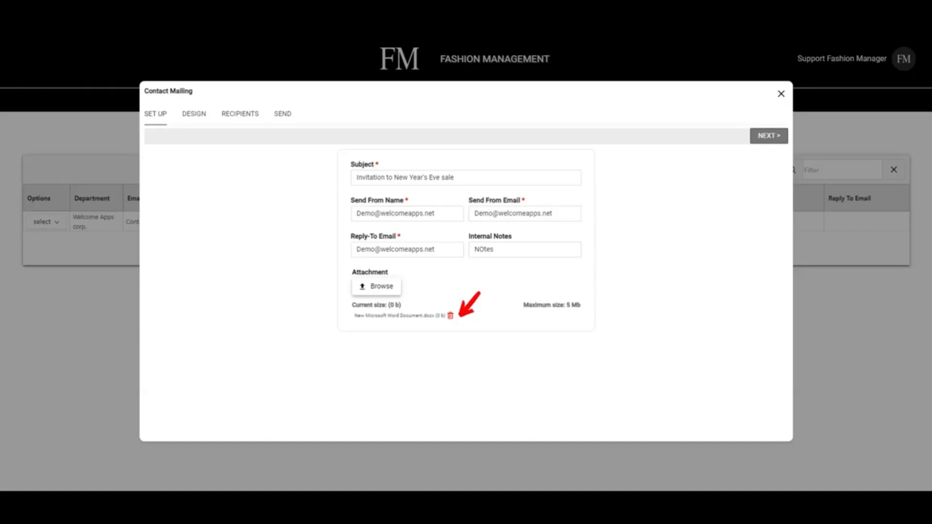
left_click(450, 316)
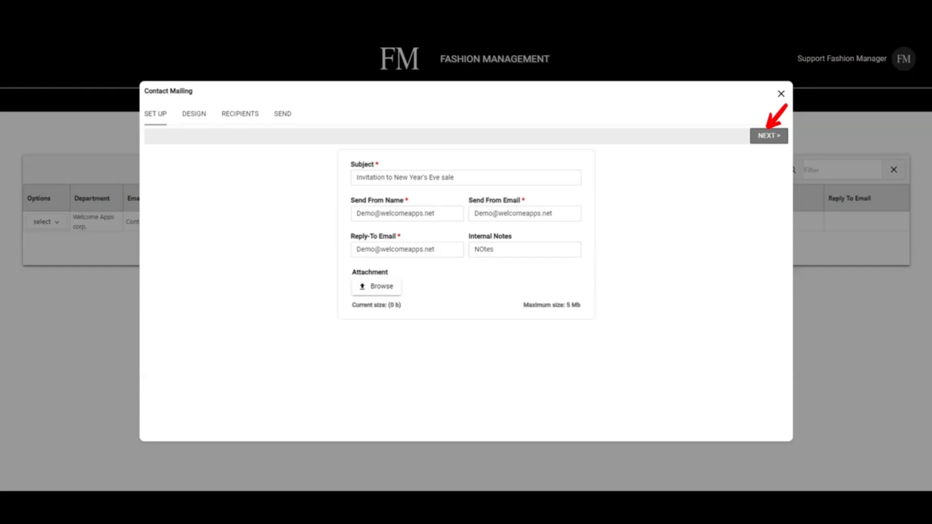
- Move on to the Design step and add a first row to the empty email
left_click(770, 136)
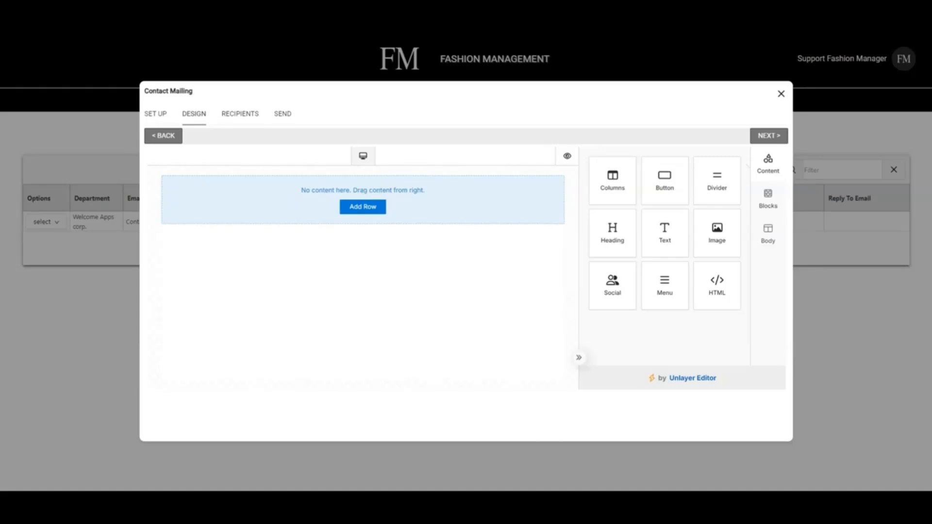
left_click(363, 207)
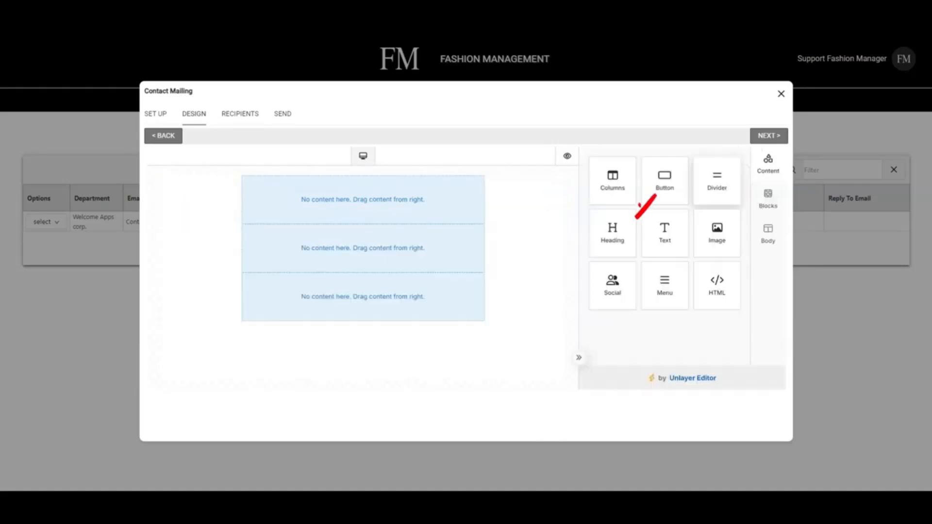
- Place a Heading block in the email's top row and set it to H2
left_click_drag(613, 233, 359, 177)
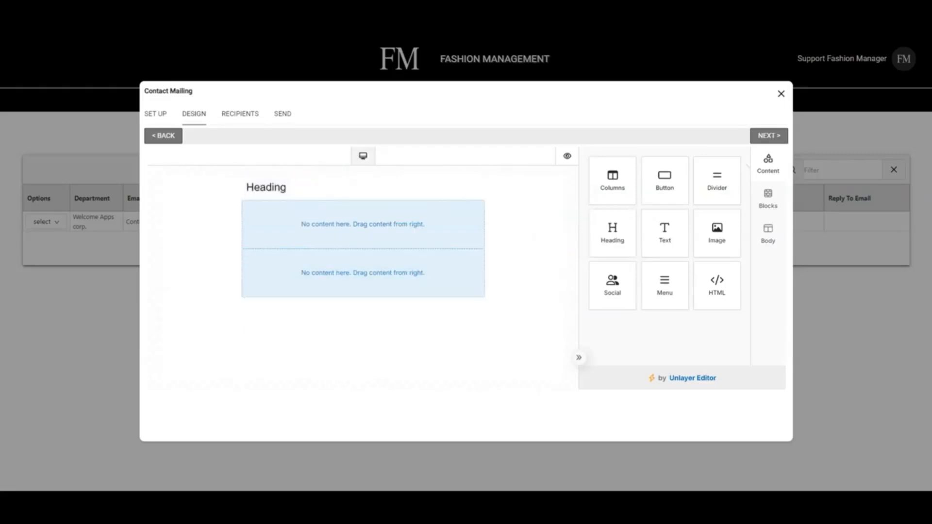
left_click(360, 188)
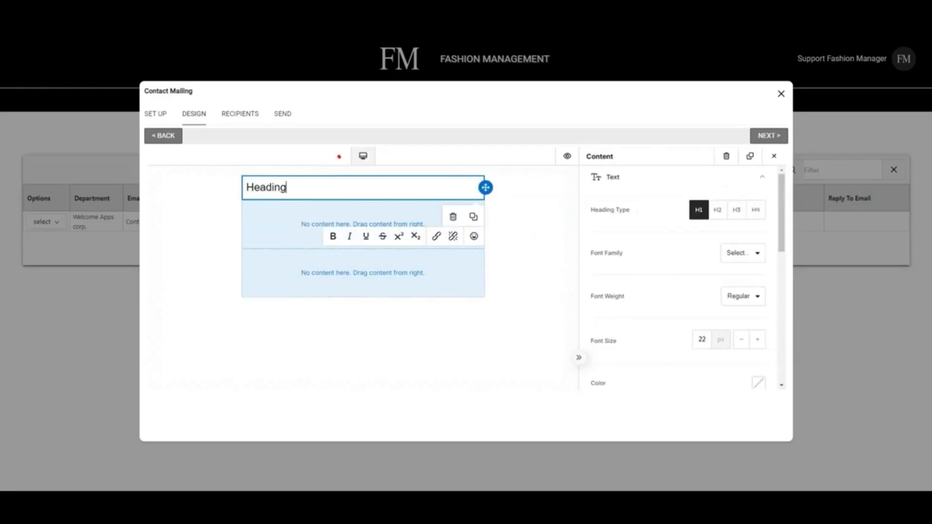
left_click(717, 210)
left_click(737, 211)
left_click(756, 210)
left_click(717, 210)
- Give the heading Arial Black font and centre alignment, then add an image block below
left_click(743, 253)
left_click(706, 327)
scroll(718, 272, "down", 3)
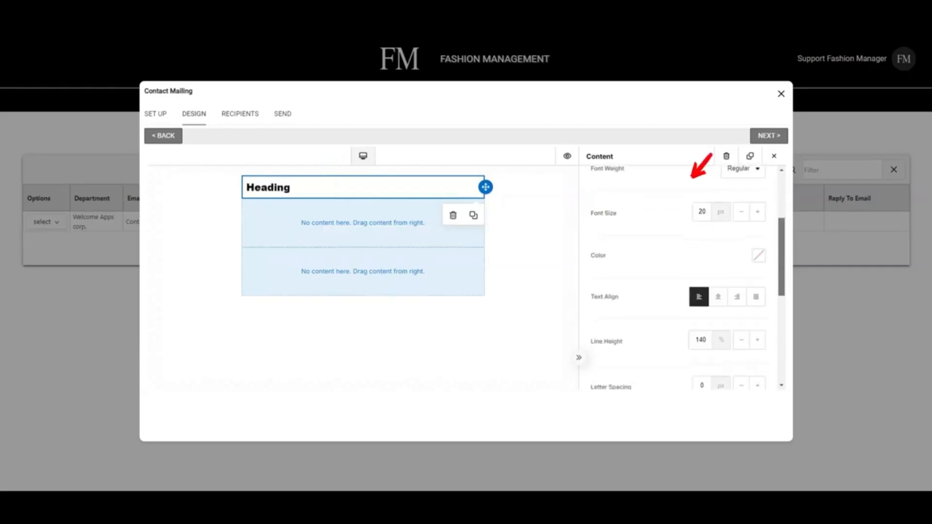
left_click(718, 269)
scroll(718, 269, "down", 2)
left_click_drag(782, 302, 782, 212)
left_click(774, 156)
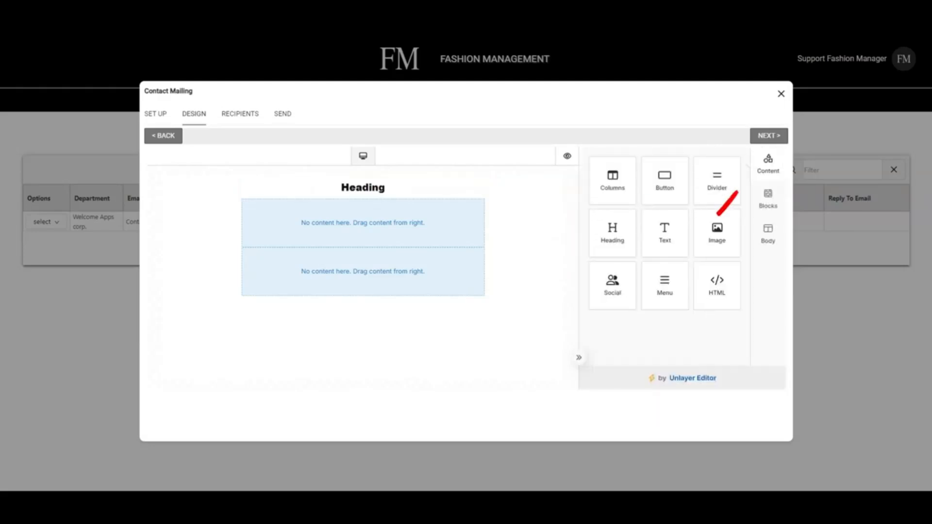
left_click_drag(717, 233, 366, 203)
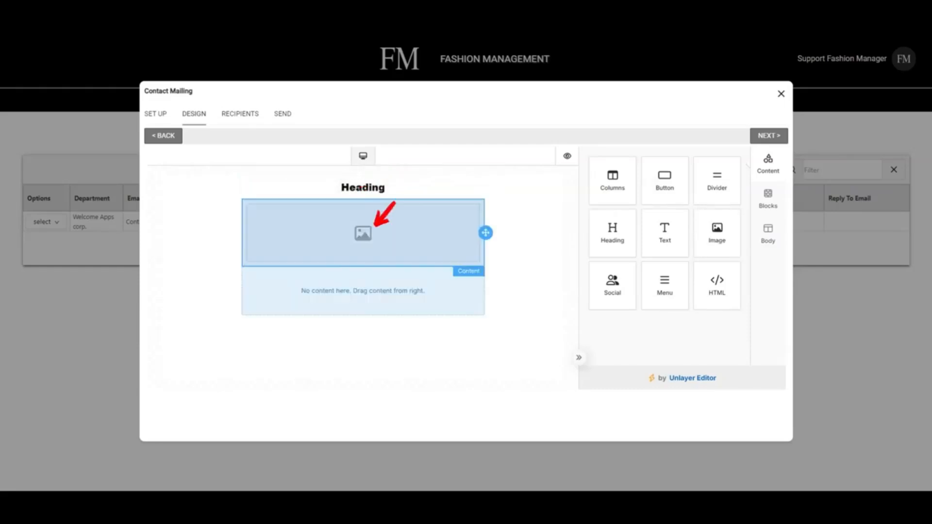
left_click(369, 230)
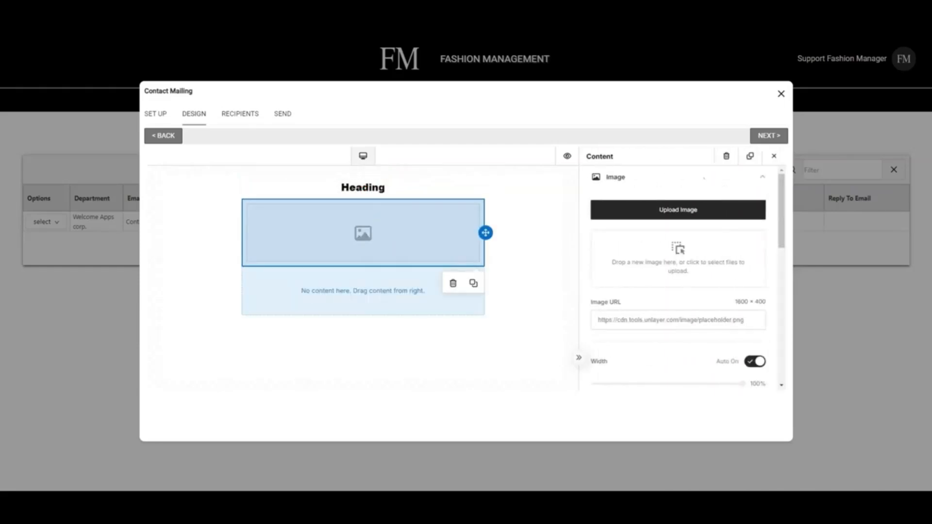
left_click(679, 210)
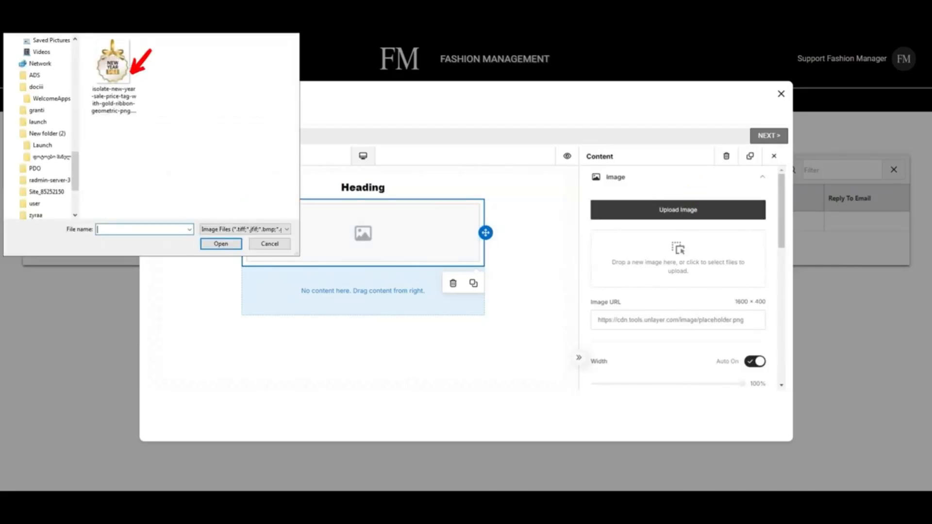
left_click(114, 71)
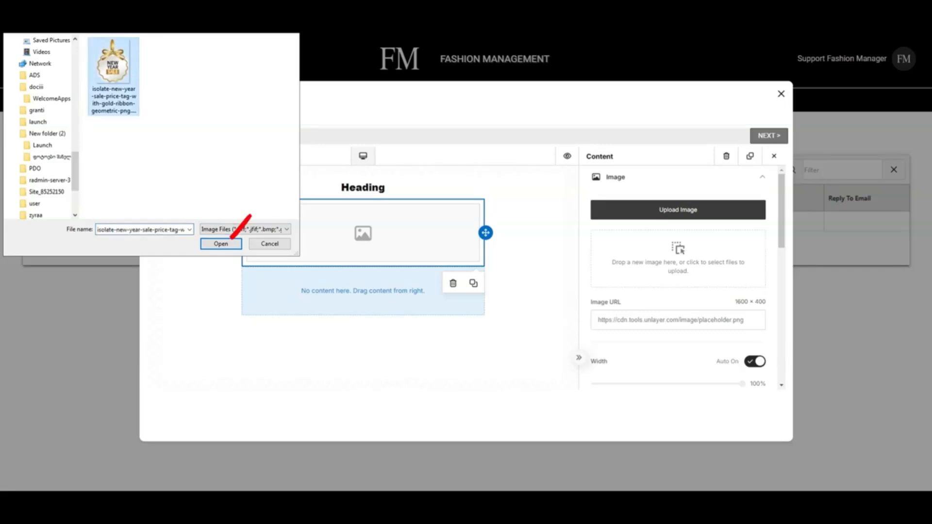
left_click(221, 244)
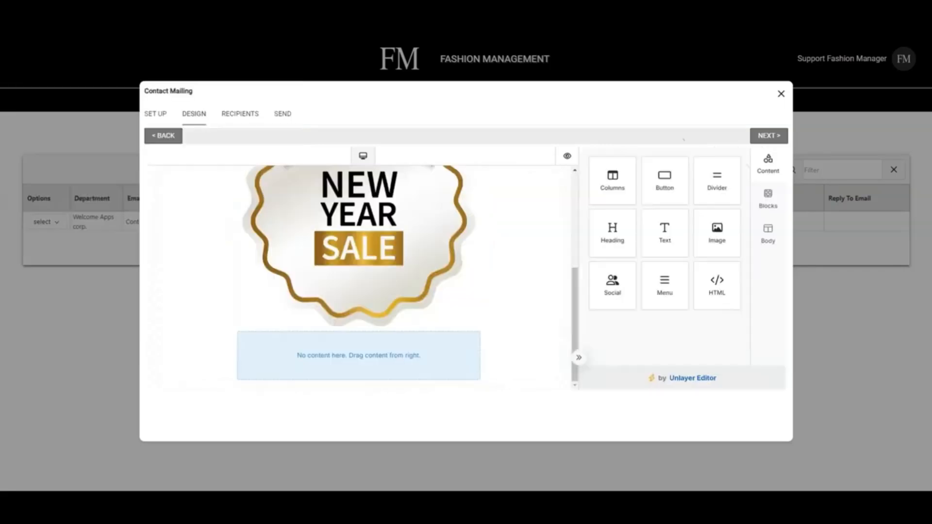
left_click_drag(664, 175, 359, 335)
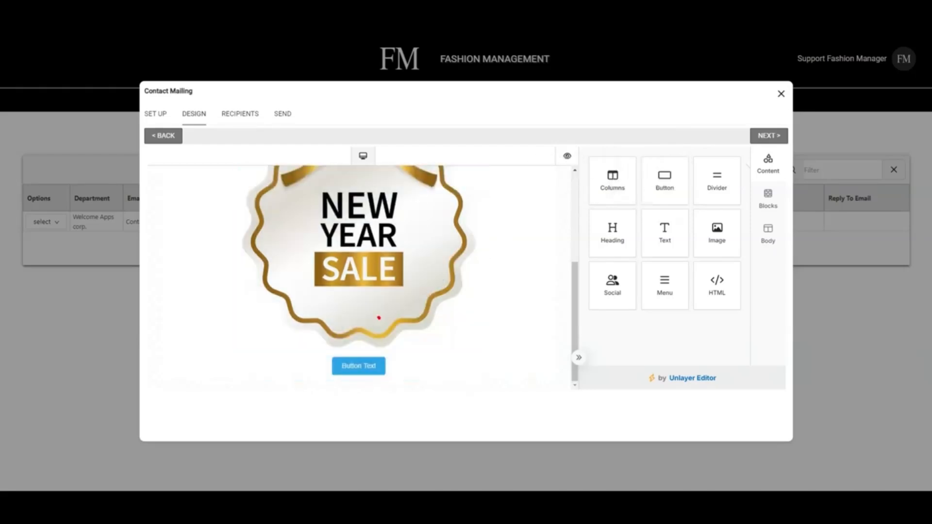
key("BackSpace")
key("BackSpace")
key("BackSpace")
key("BackSpace")
key("BackSpace")
key("BackSpace")
key("BackSpace")
key("BackSpace")
key("BackSpace")
key("BackSpace")
key("BackSpace")
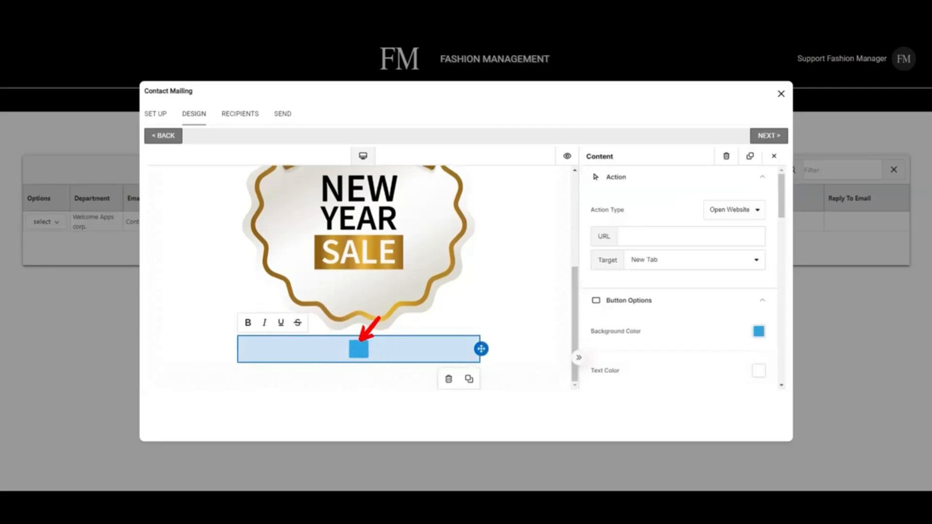
type("Accept Inv")
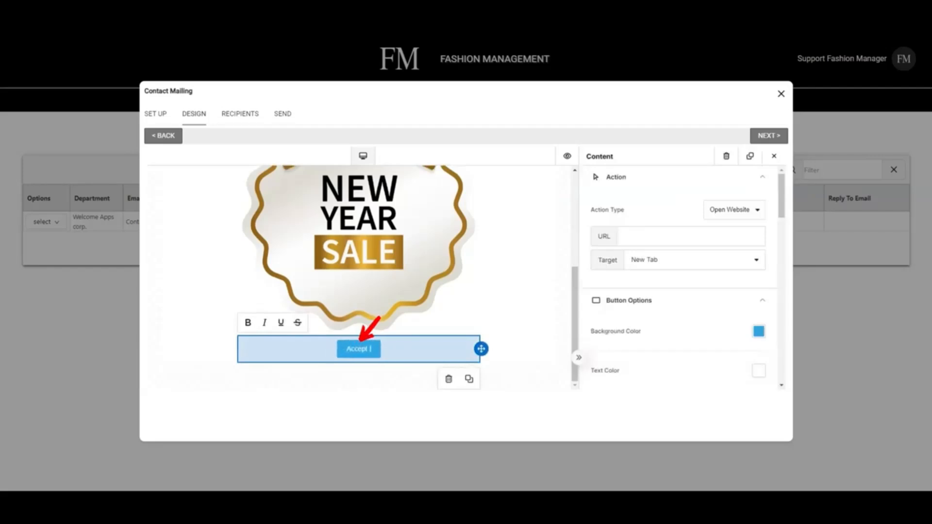
type("itation")
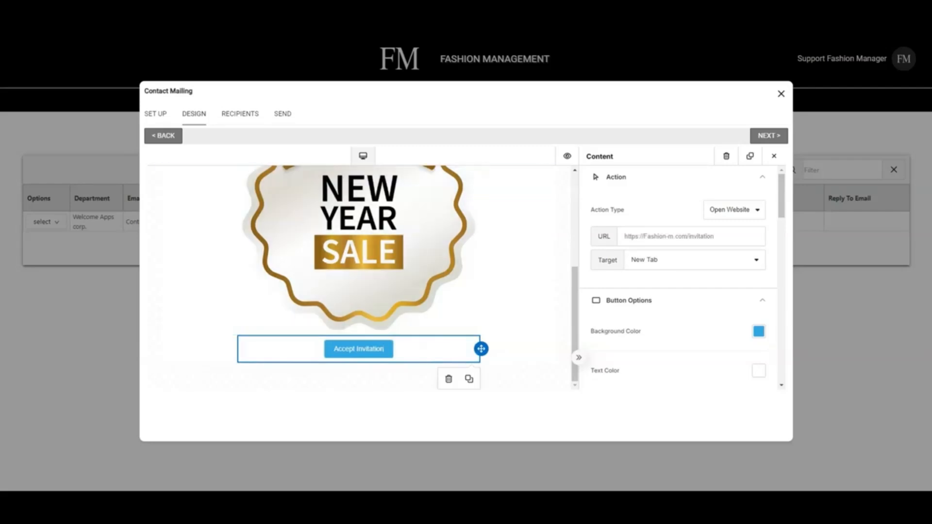
left_click_drag(716, 236, 623, 237)
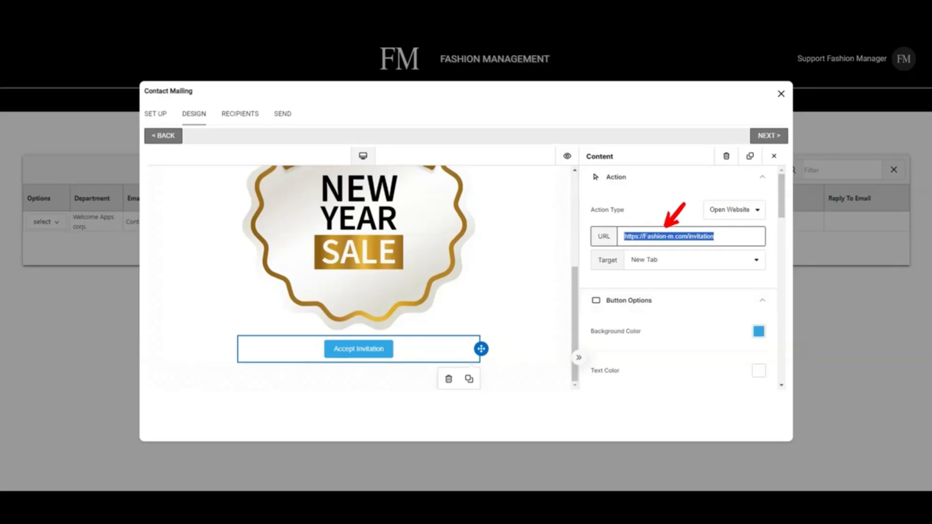
- Make the Accept Invitation button's background orange
left_click(759, 331)
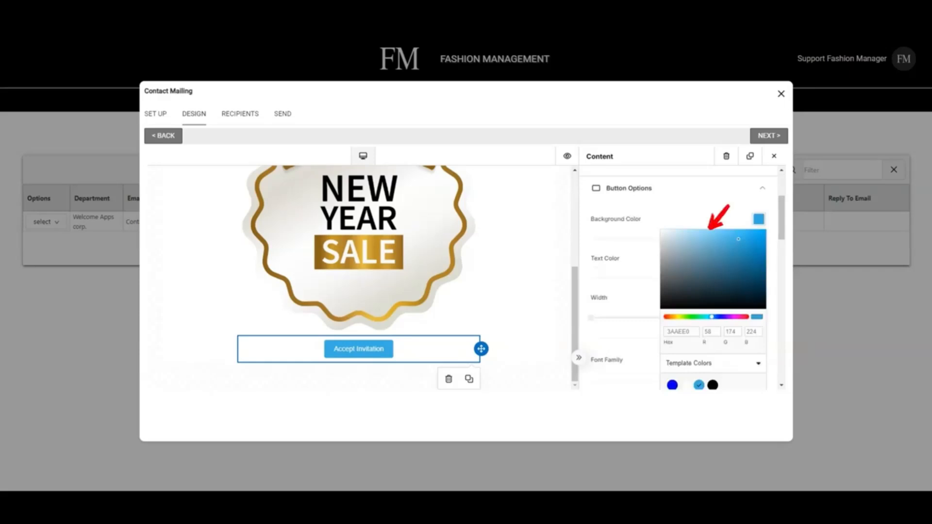
left_click(683, 317)
left_click(743, 317)
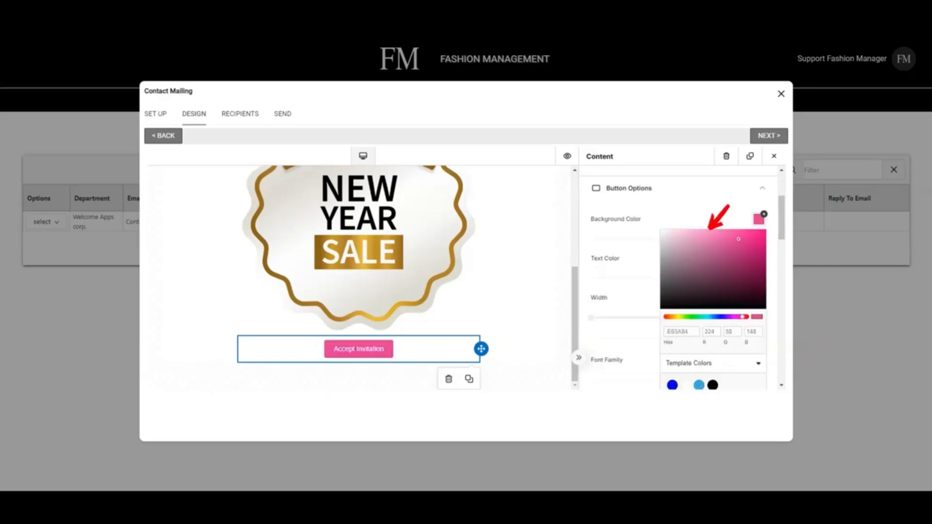
left_click(674, 318)
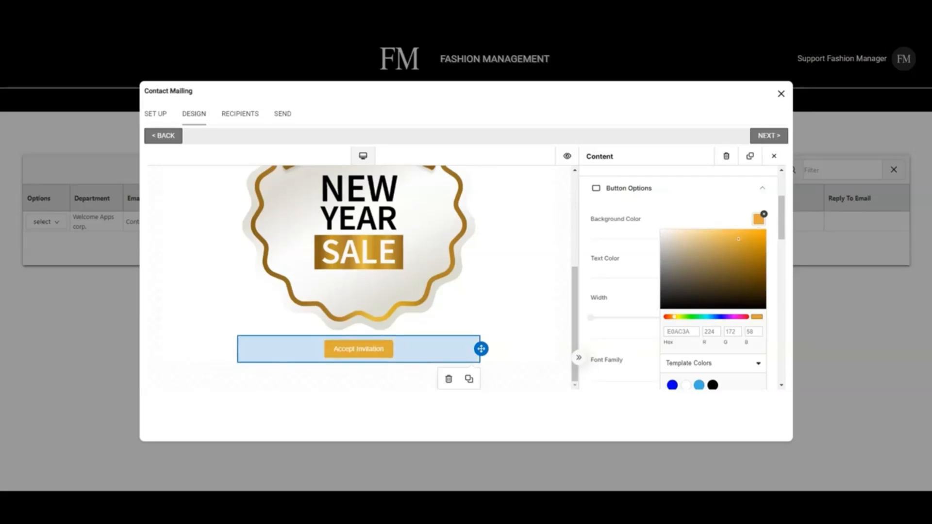
left_click(774, 156)
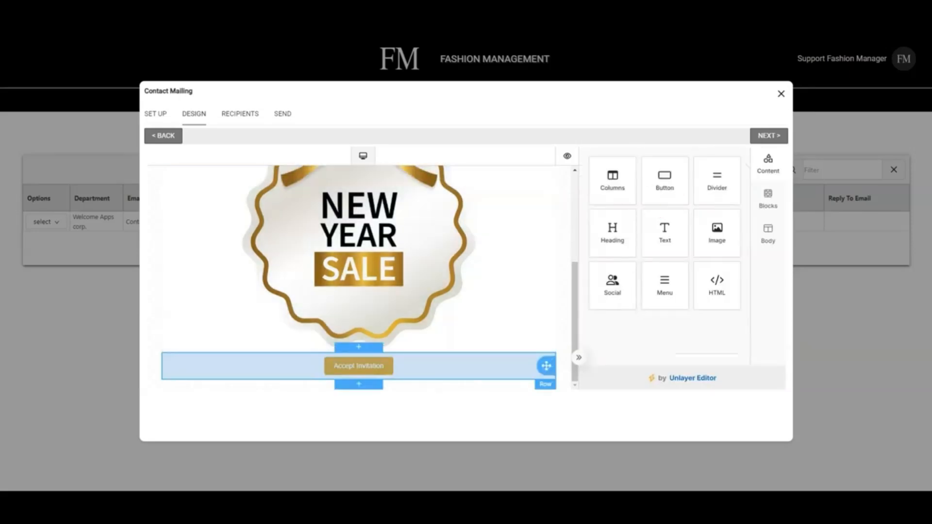
- Add a text block below the Accept Invitation button
mouse_move(665, 233)
left_mouse_down()
mouse_move(465, 320)
mouse_move(374, 383)
mouse_move(348, 377)
left_mouse_up()
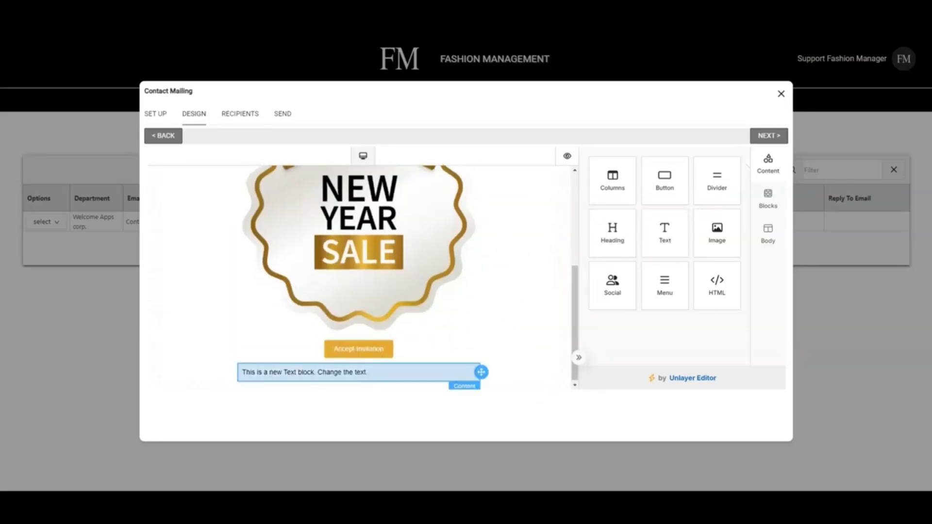
left_click(475, 369)
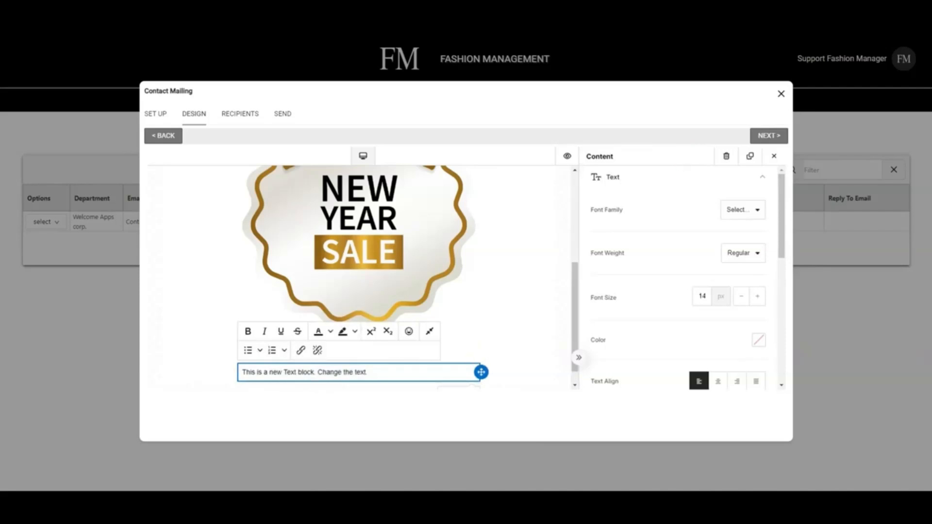
left_click(774, 156)
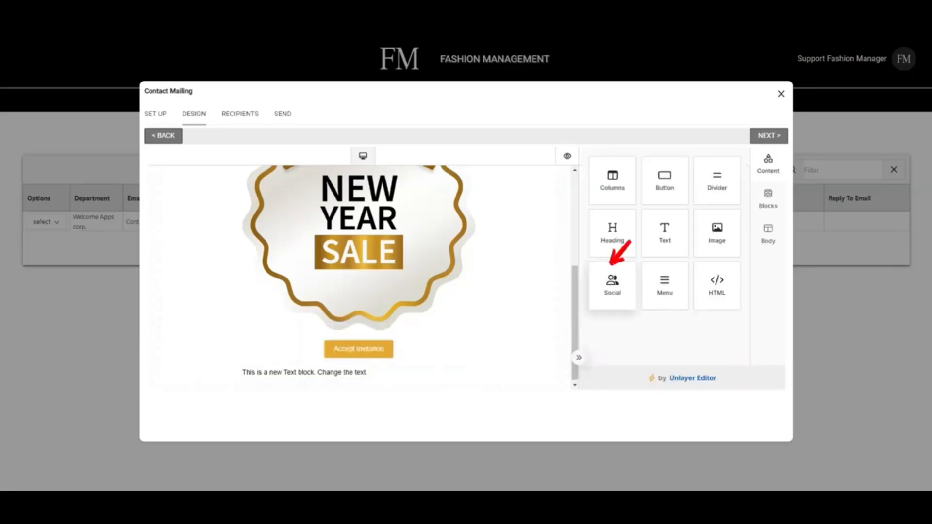
- Add a social icons row with Twitter, X, LinkedIn and Instagram icons below the text
left_click_drag(611, 266, 379, 377)
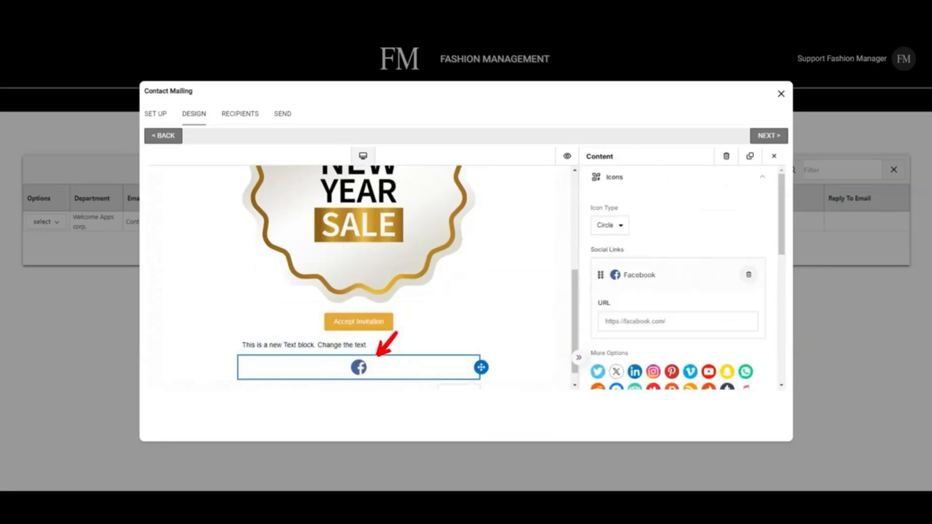
left_click(598, 372)
scroll(678, 277, "down", 2)
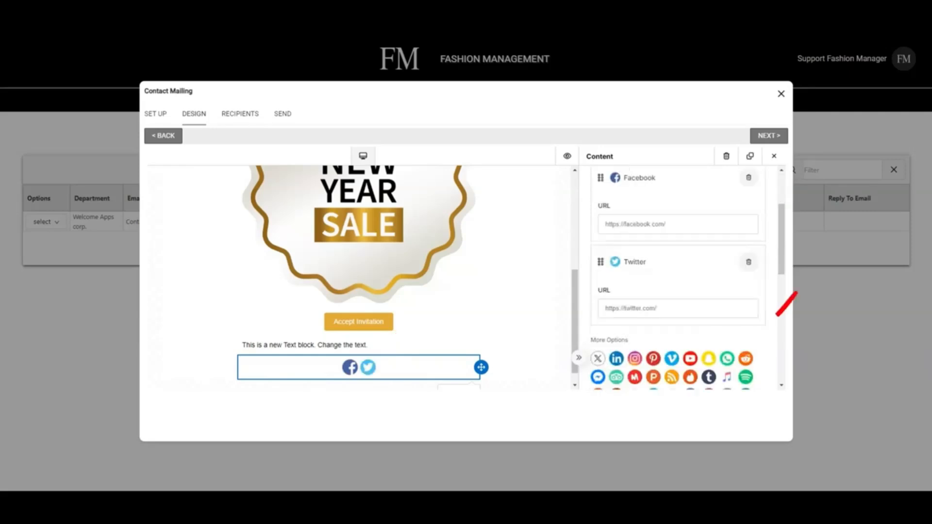
left_click(598, 358)
scroll(679, 276, "down", 3)
left_click(598, 297)
scroll(679, 277, "down", 3)
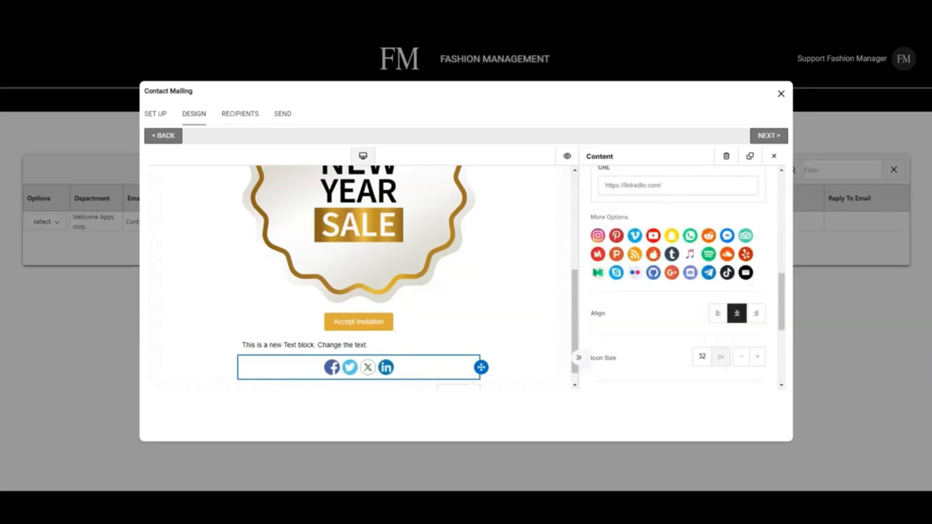
left_click(598, 235)
left_click(690, 270)
triple_click(690, 270)
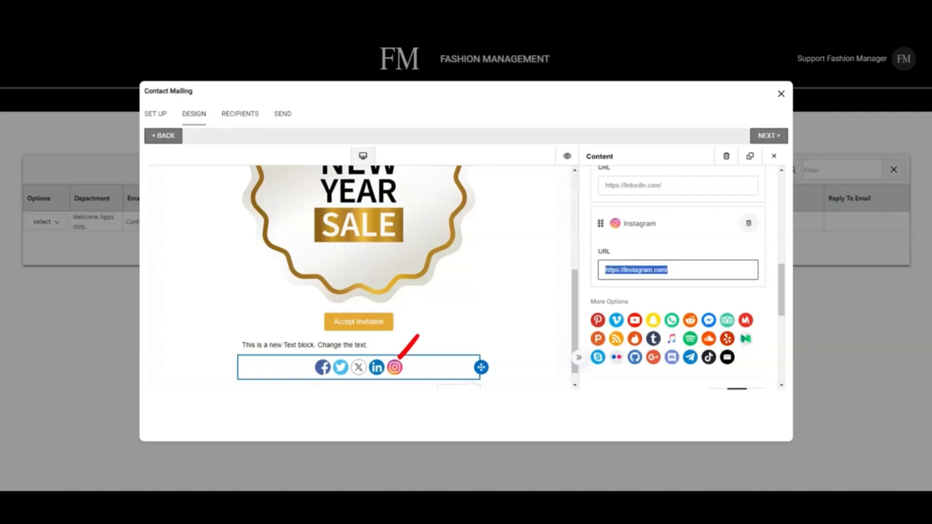
left_click(690, 270)
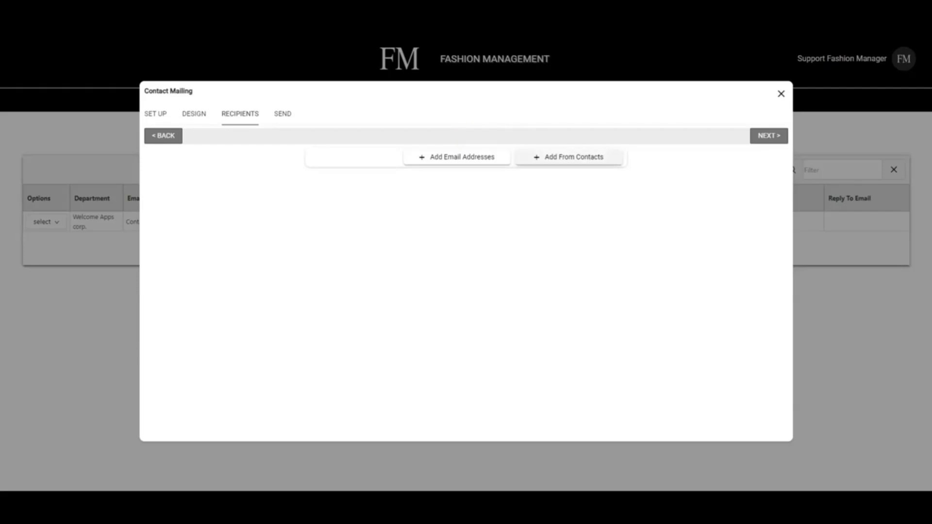
- Add the demo address and a second company address to the recipients list
left_click(456, 157)
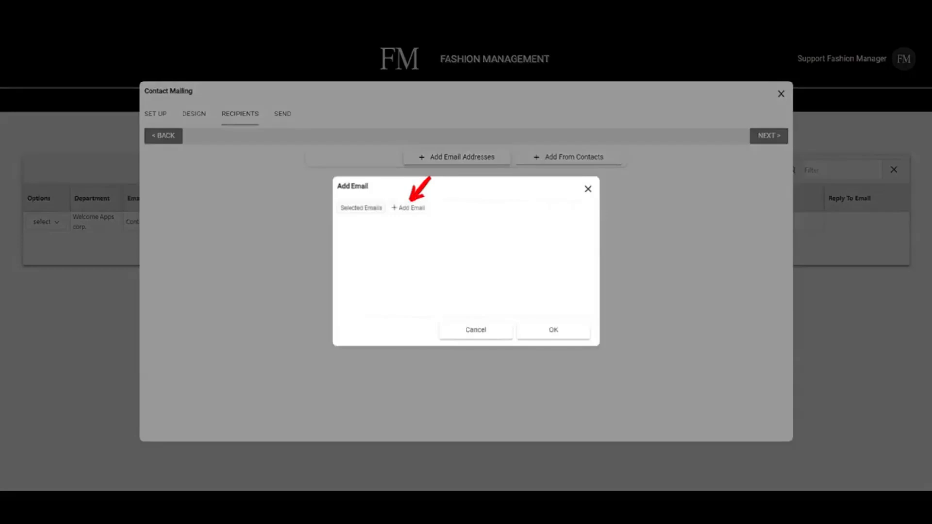
left_click(408, 208)
key("Return")
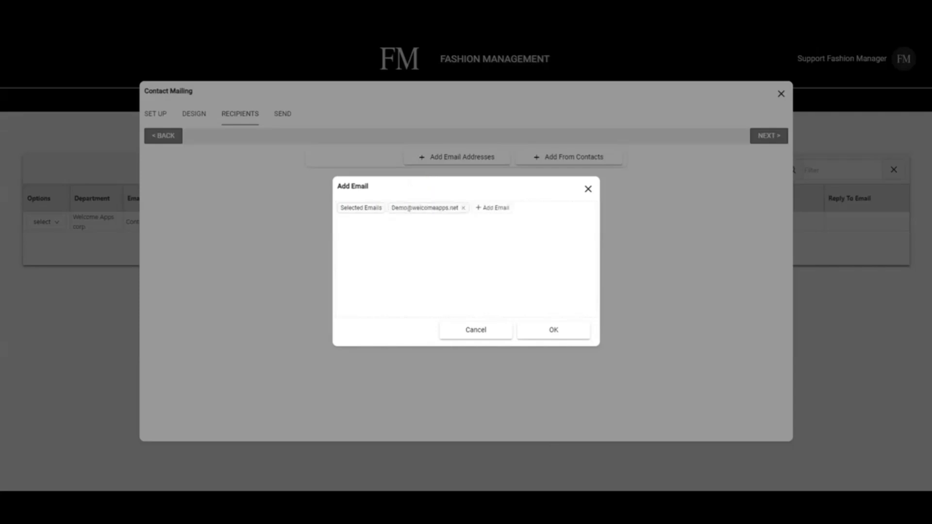
left_click(493, 208)
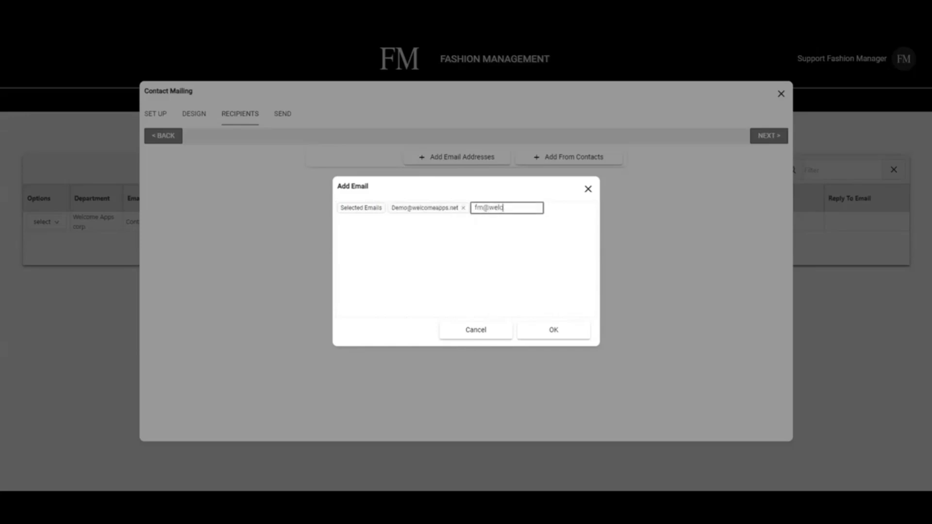
key("Return")
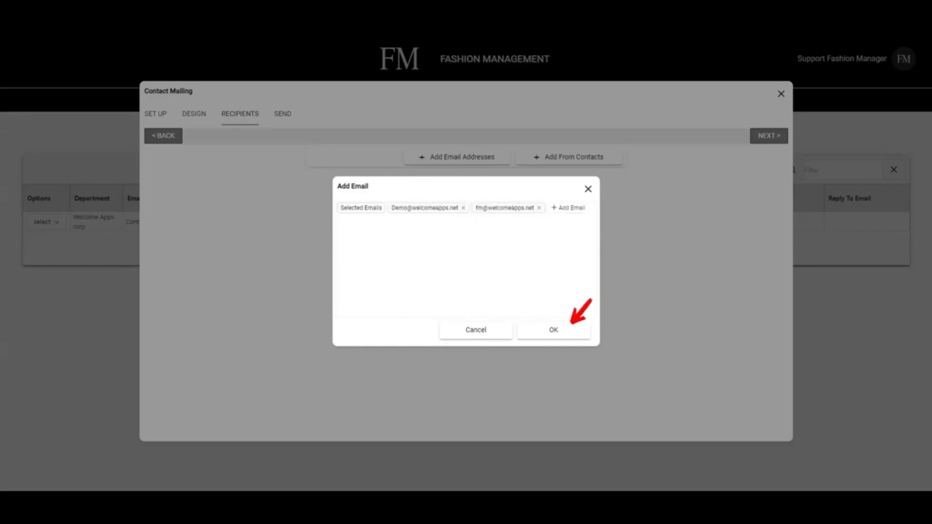
left_click(553, 330)
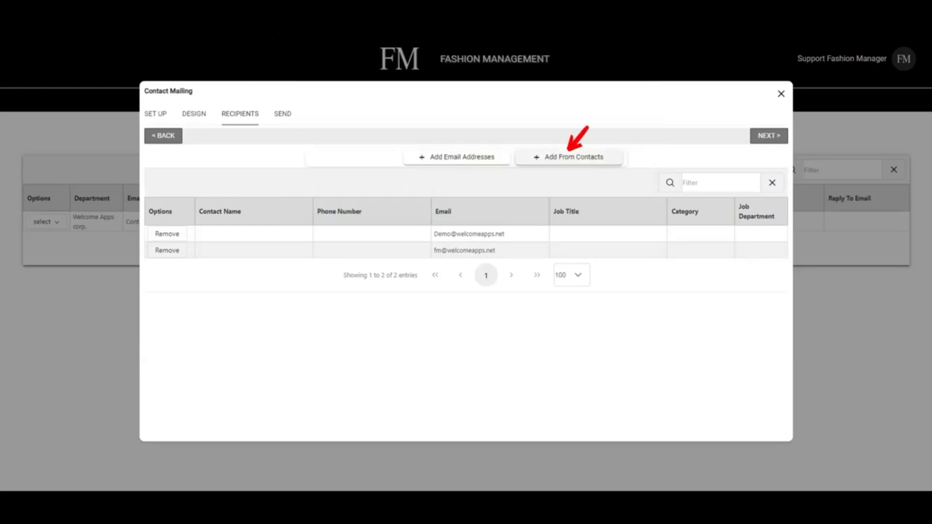
- From the contacts list, add a contact with an email and the CEO contact to recipients
left_click(569, 158)
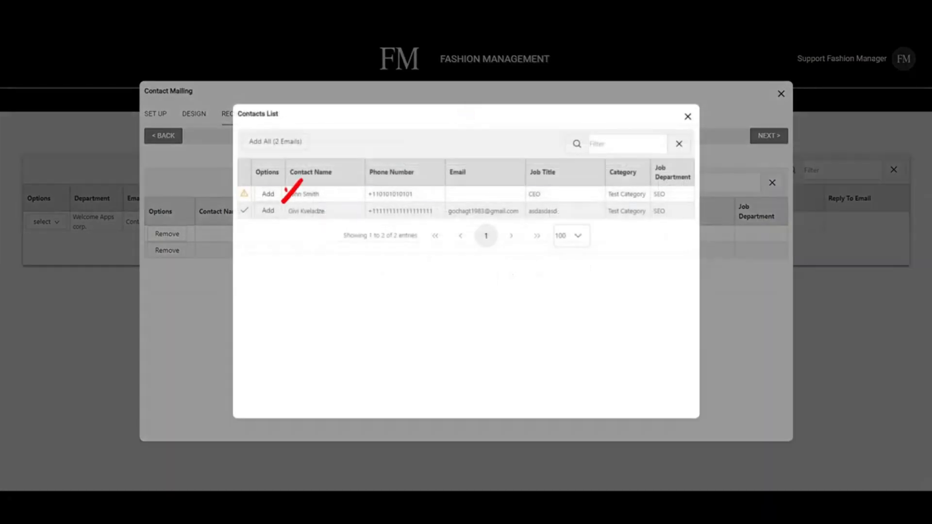
left_click(268, 210)
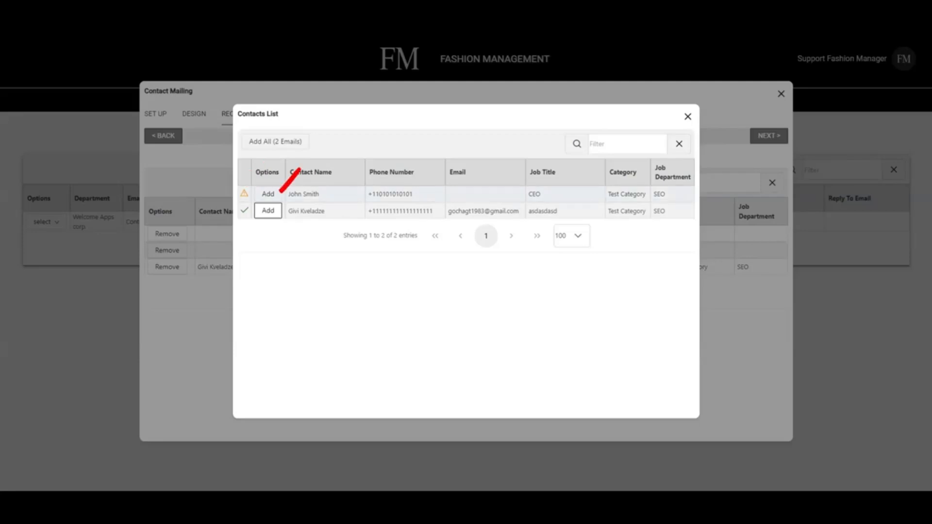
left_click(269, 195)
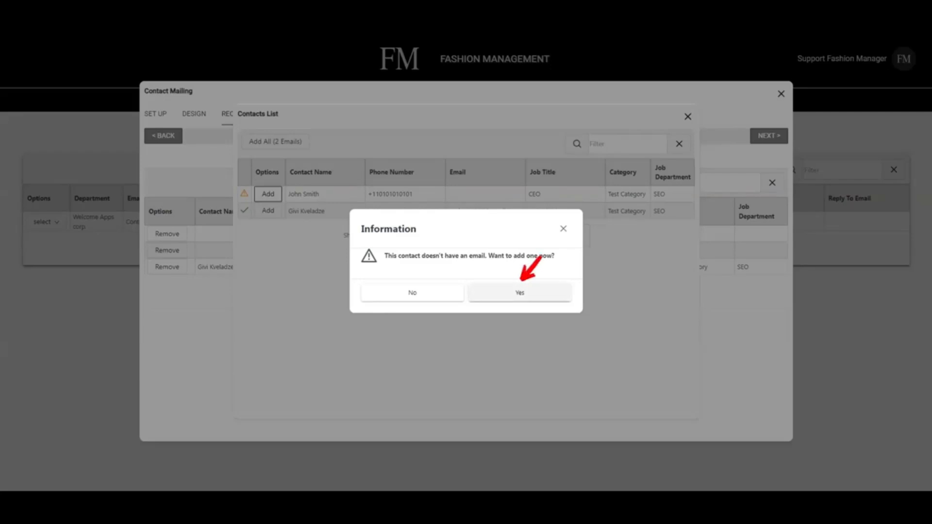
- Give the CEO contact the demo email address and close the contacts list
left_click(520, 293)
left_click(466, 260)
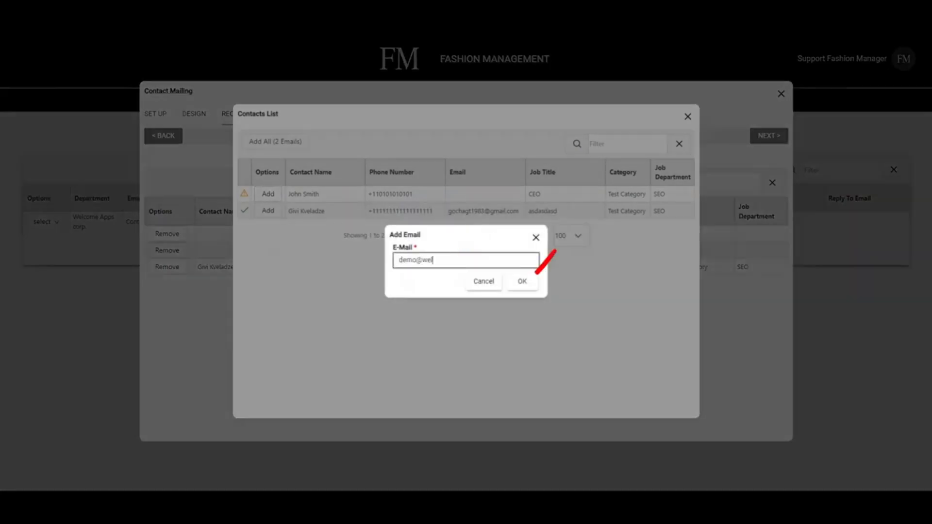
left_click(522, 282)
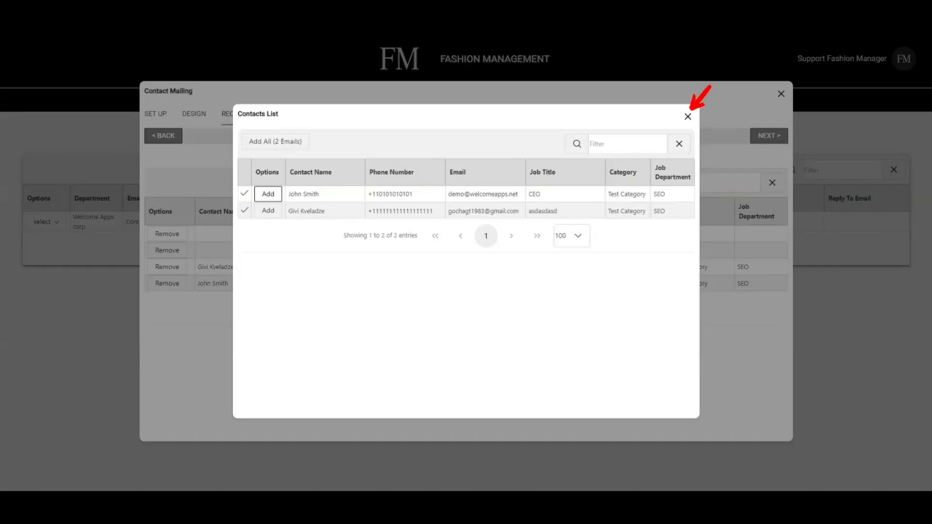
left_click(687, 117)
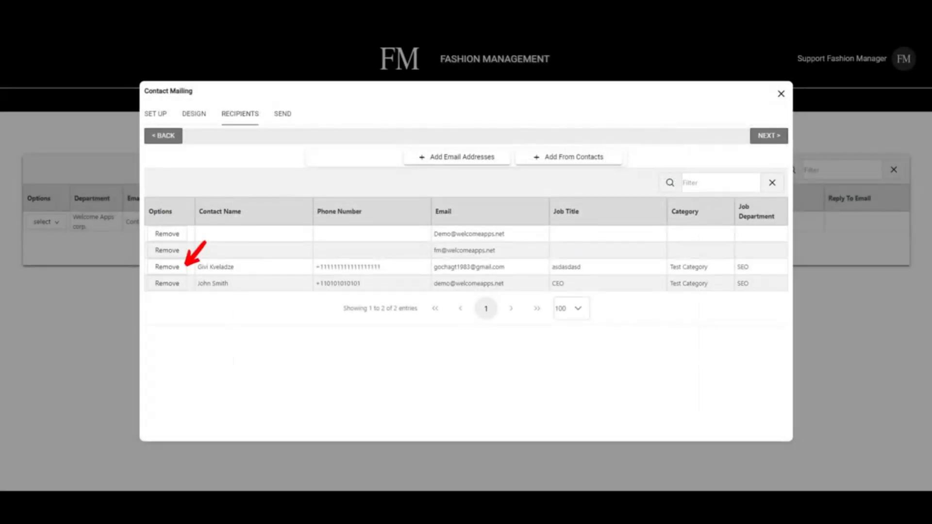
- Remove the second contact from the recipients, then test a 'jo' filter and clear it
left_click(167, 266)
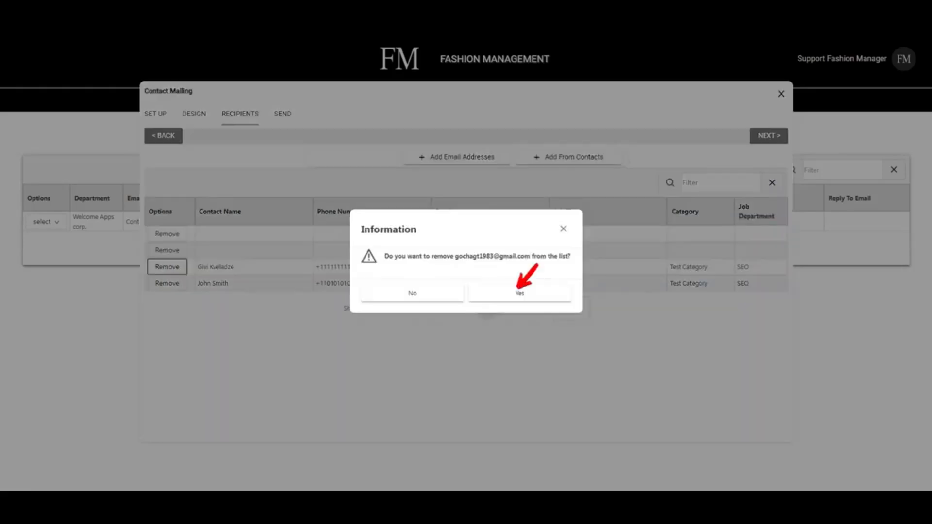
left_click(520, 294)
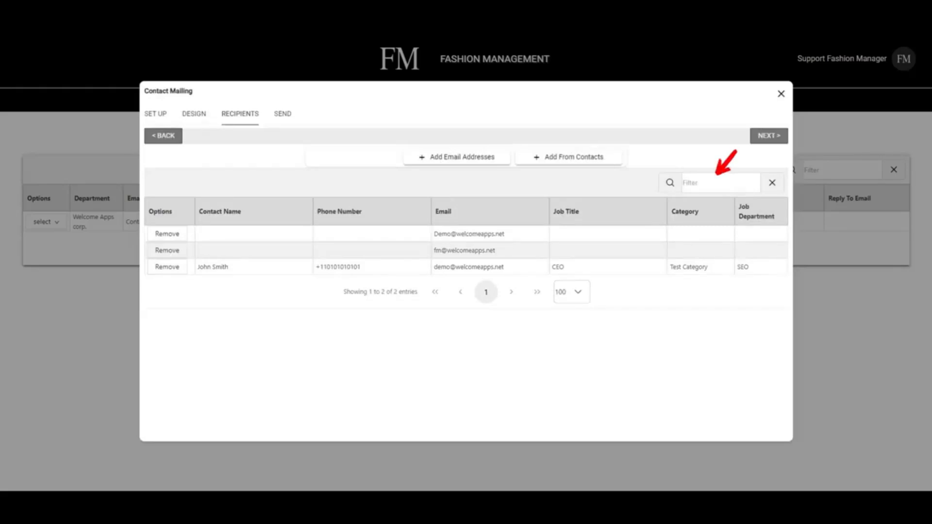
left_click(721, 183)
type("jo")
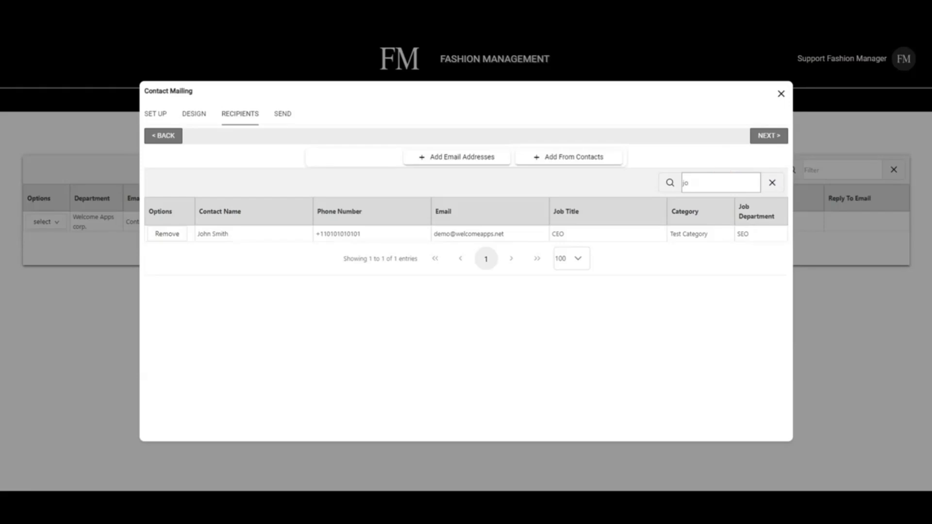
left_click(772, 183)
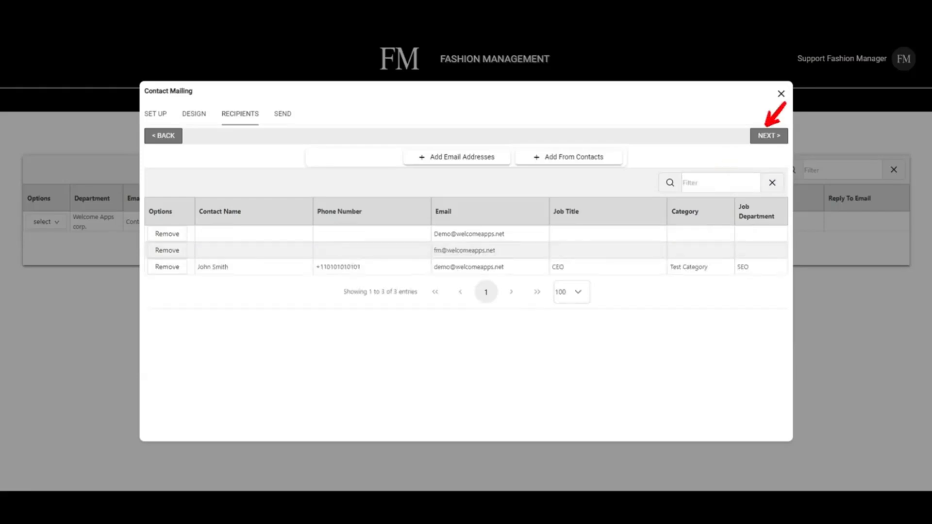
- Go to the Send step and try scheduling the mailing for 2024-12-31 at 13:00
left_click(769, 136)
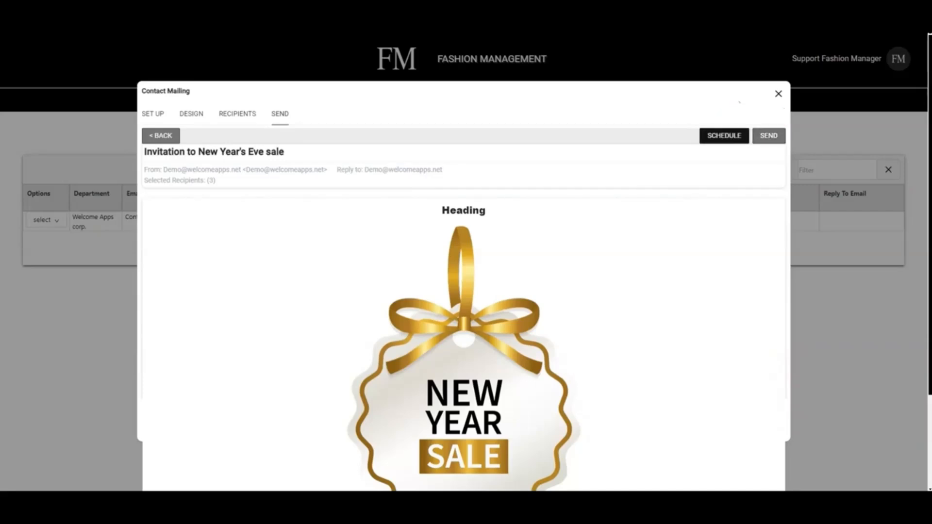
left_click(725, 136)
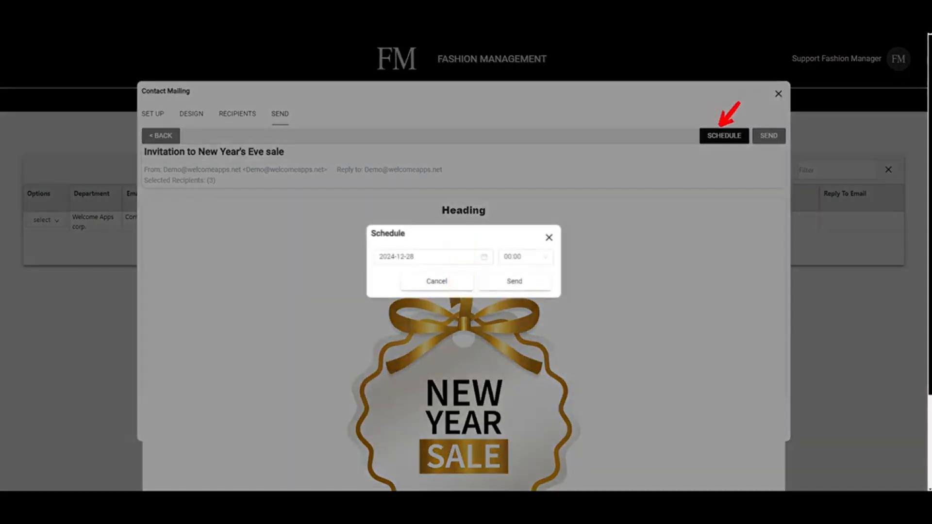
left_click(433, 257)
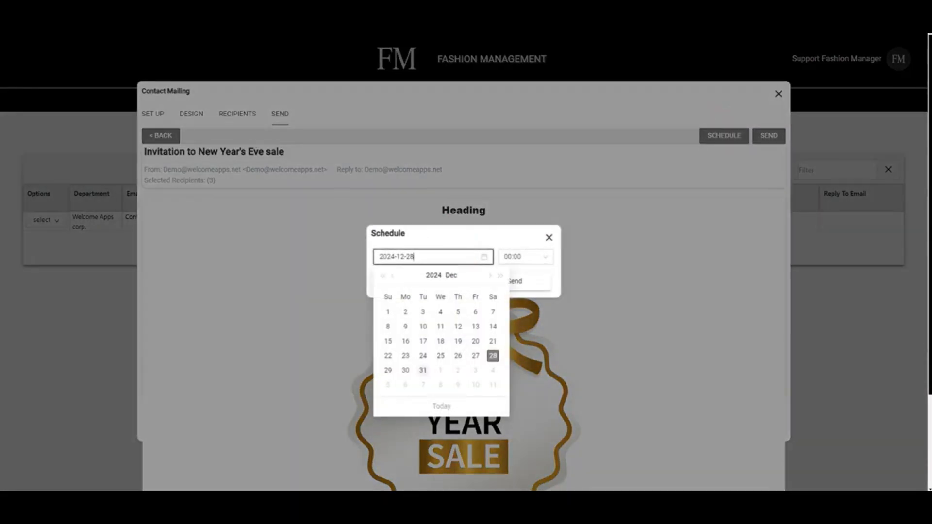
left_click(423, 371)
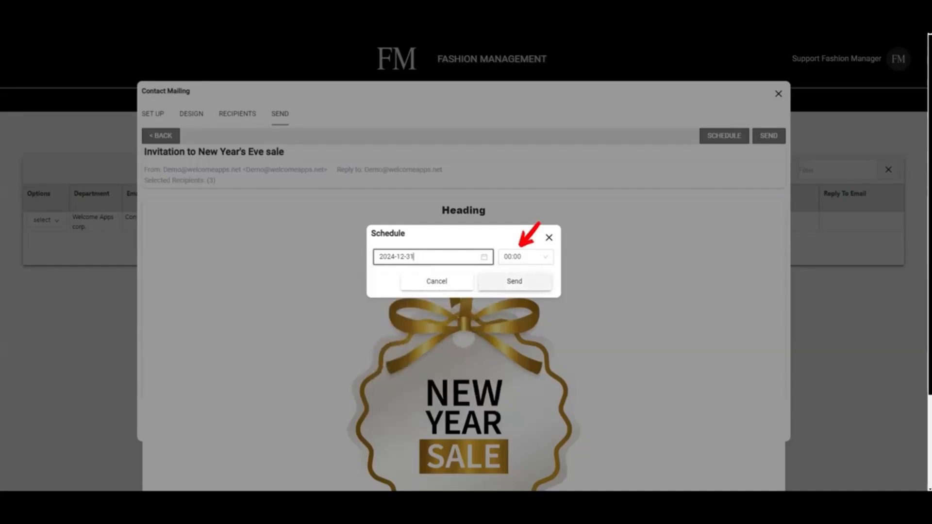
left_click(526, 257)
scroll(524, 316, "down", 12)
scroll(525, 331, "down", 3)
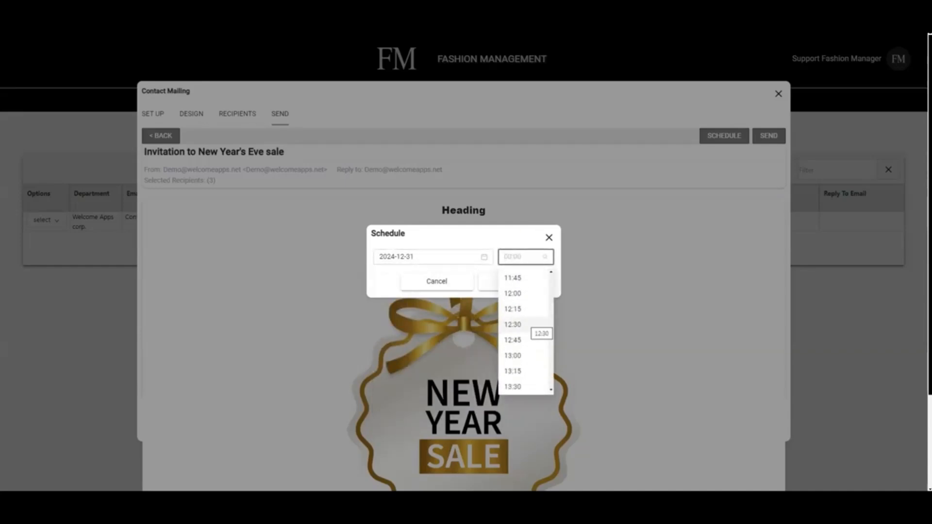
left_click(525, 330)
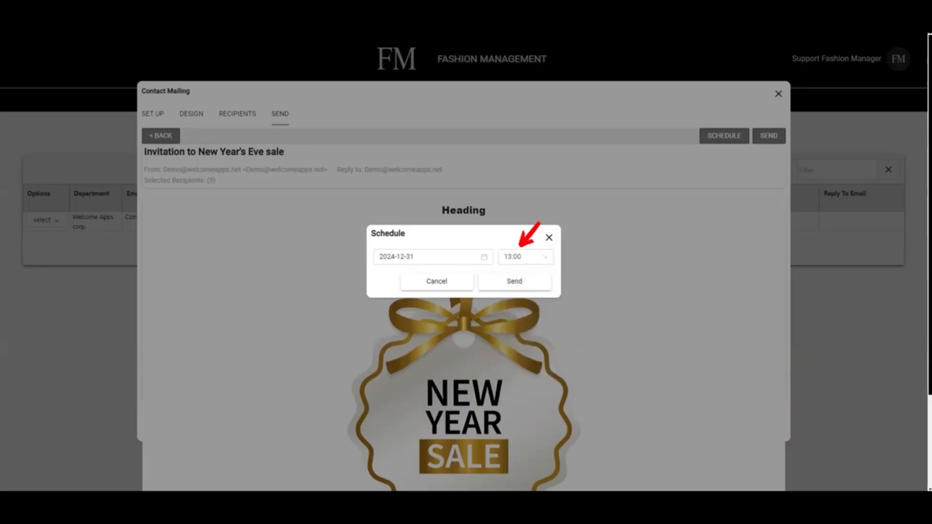
left_click(549, 238)
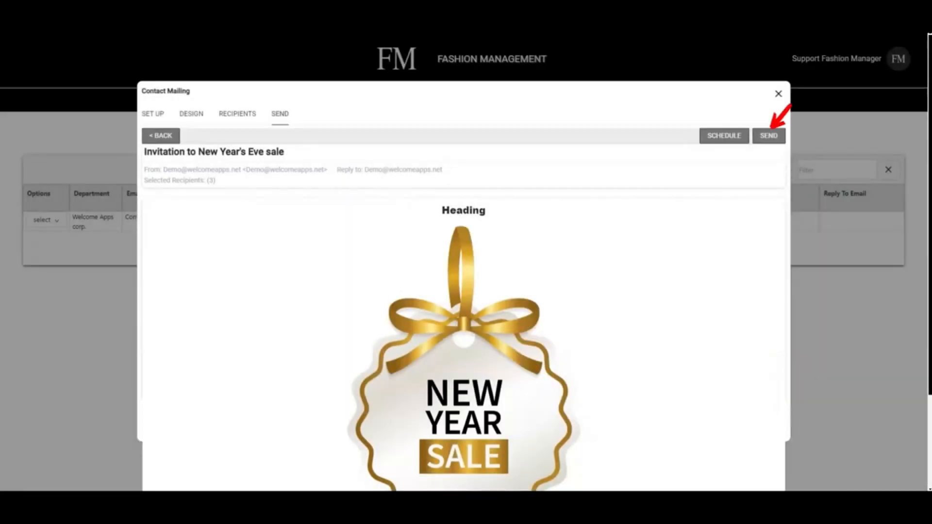
- Send the invitation and open the options for the sent mailing's row
left_click(769, 136)
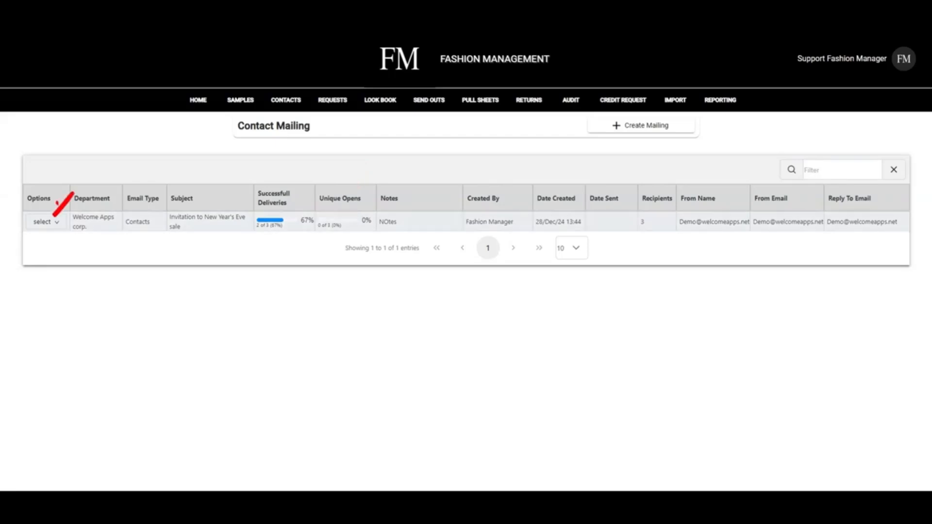
left_click(46, 222)
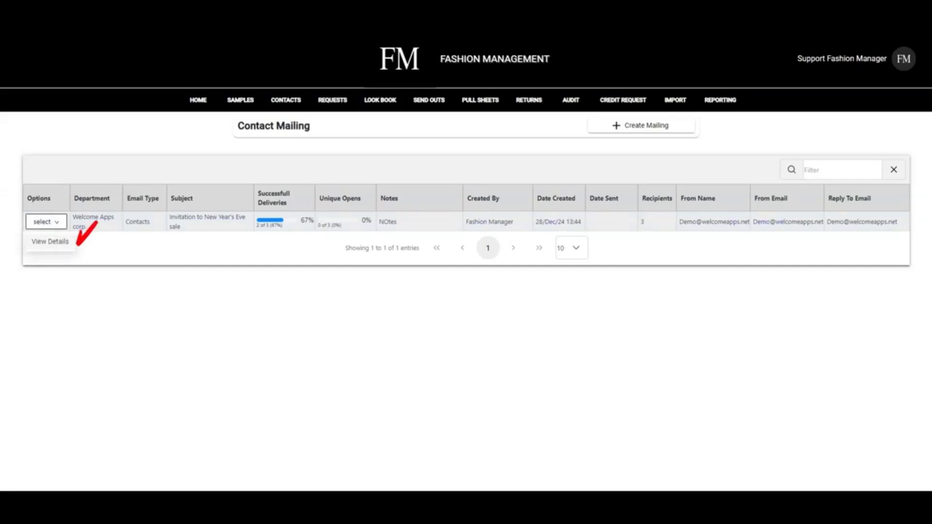
- Open the sent mailing's delivery details, try a recipient filter, and show 50 rows per page
left_click(50, 241)
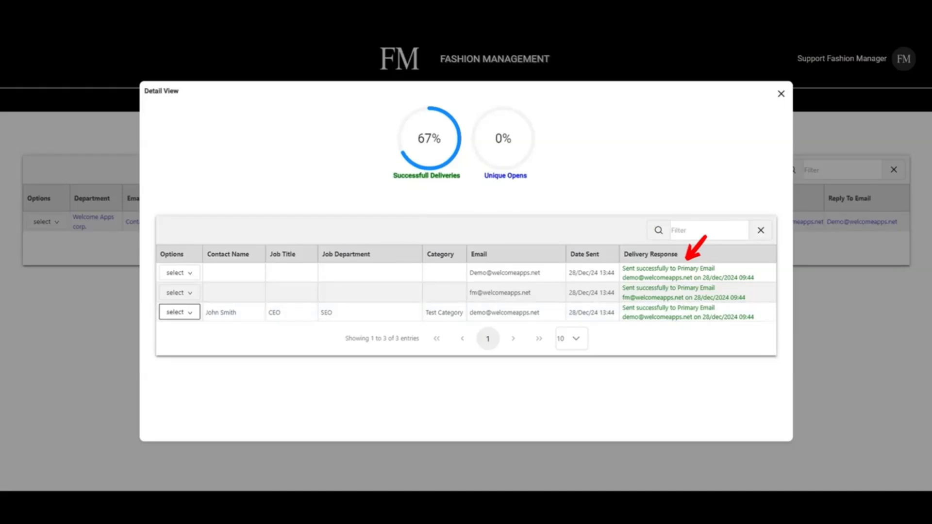
left_click(704, 231)
type("jo")
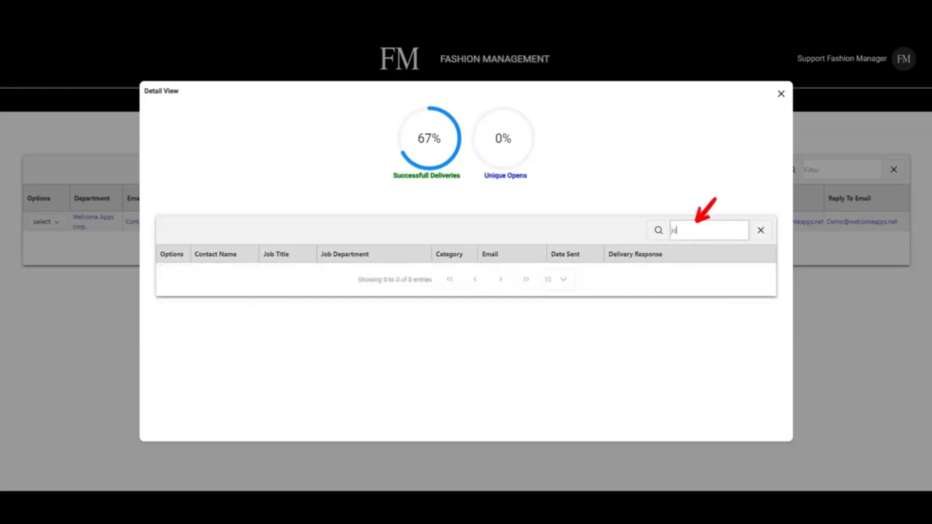
type("h")
key("BackSpace")
key("BackSpace")
key("BackSpace")
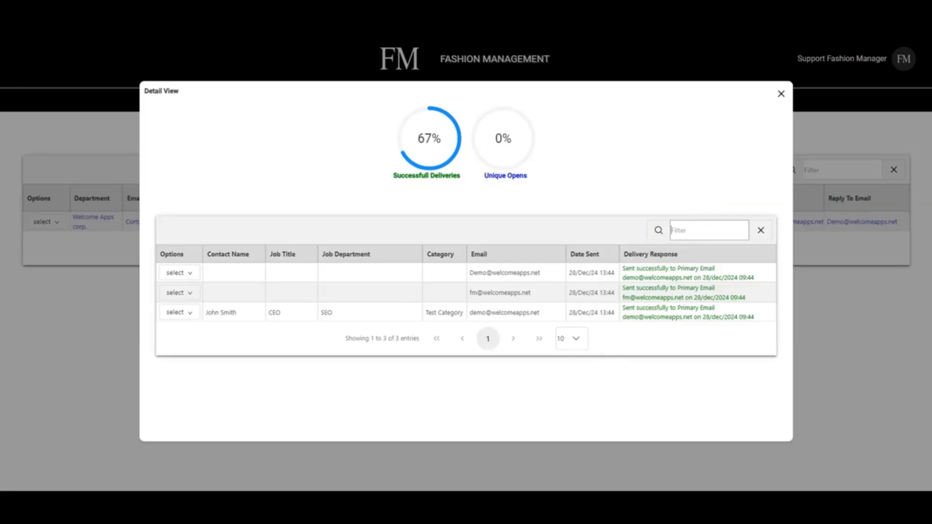
left_click(579, 338)
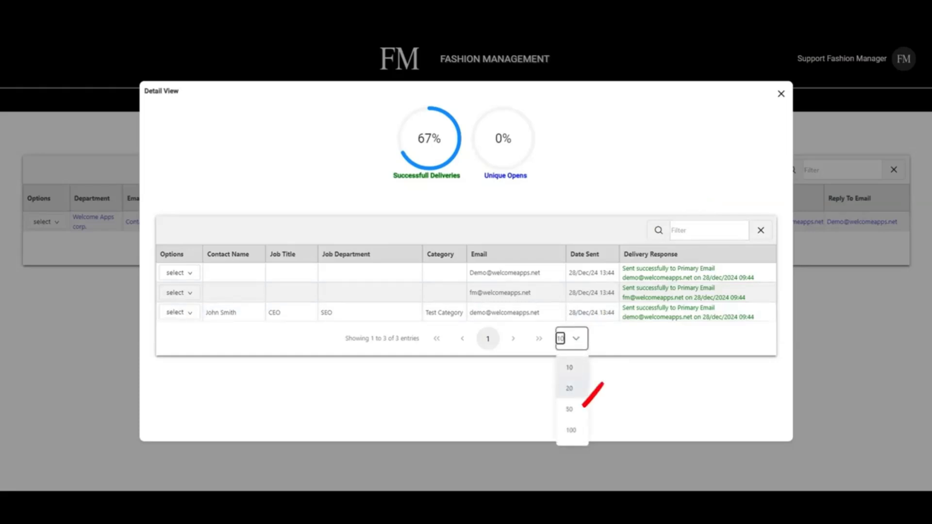
left_click(582, 408)
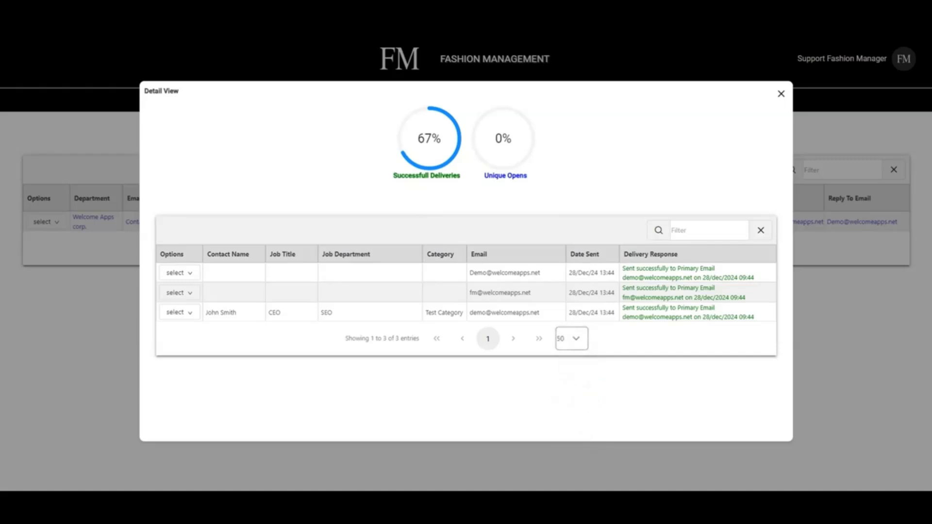